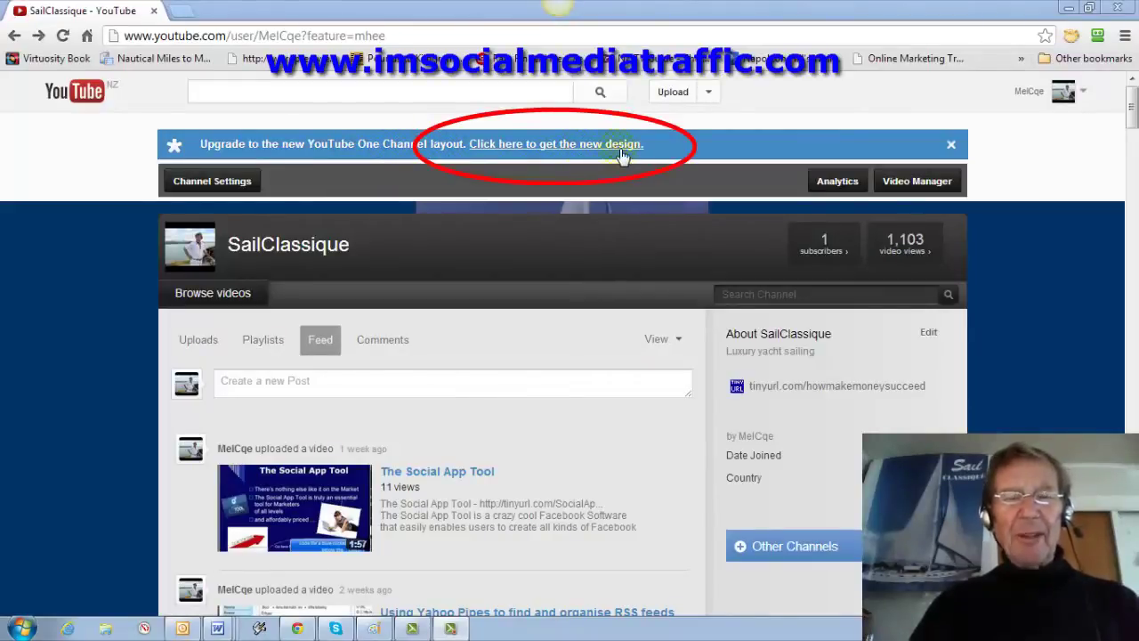
# - Open the One Channel new design introduction and scroll through the page
pyautogui.click(583, 156)
pyautogui.scroll(-8, 1126, 374)
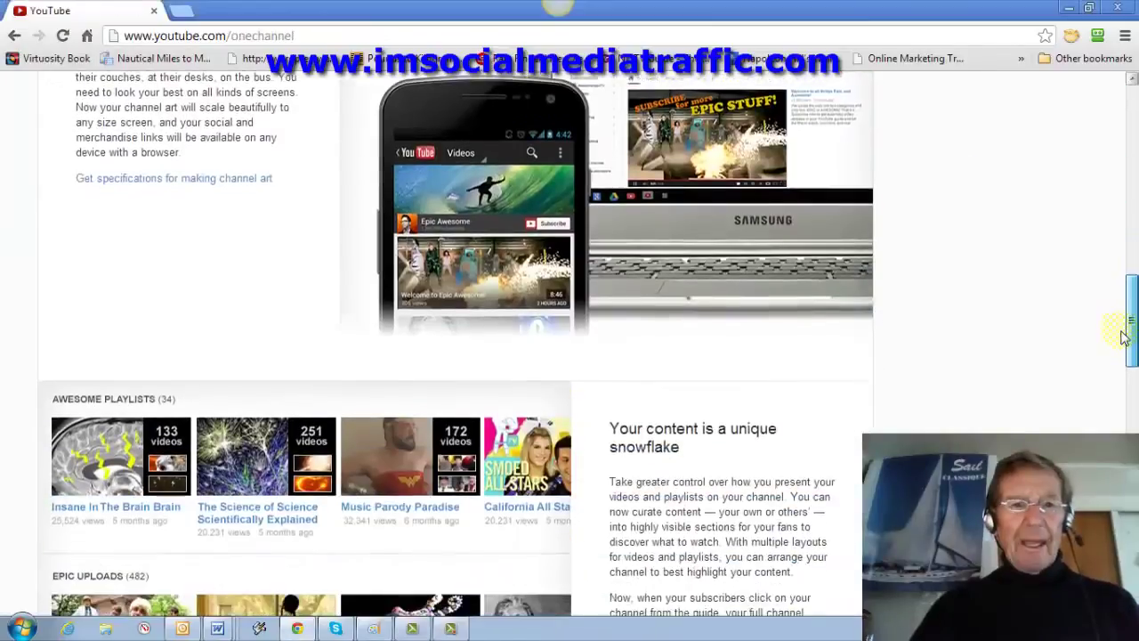
pyautogui.scroll(-6, 1125, 374)
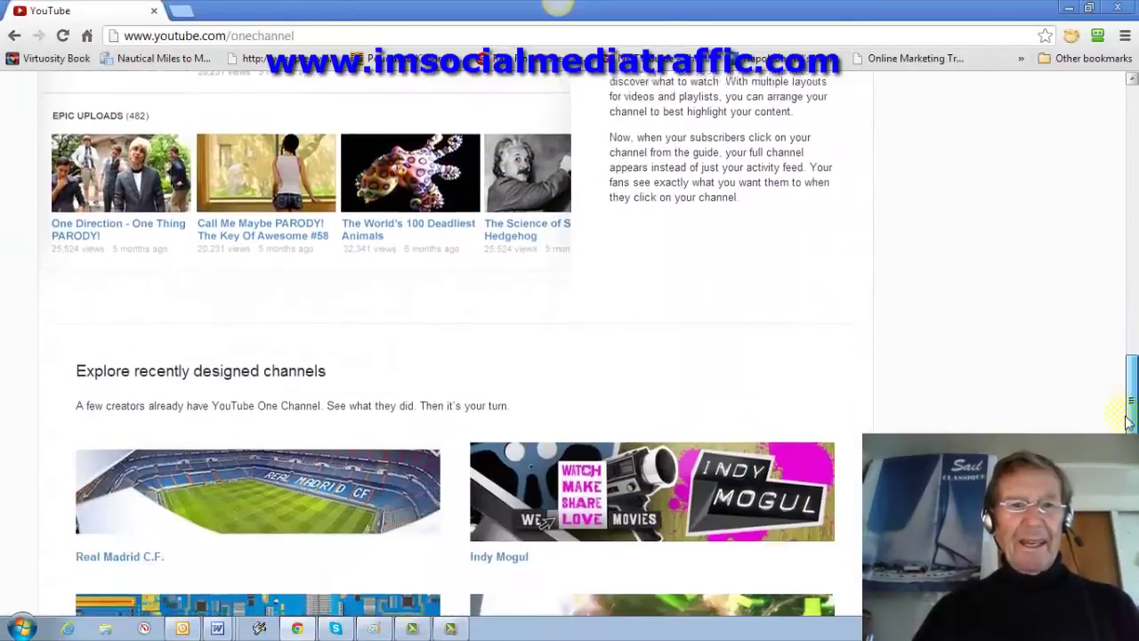
pyautogui.scroll(-6, 545, 258)
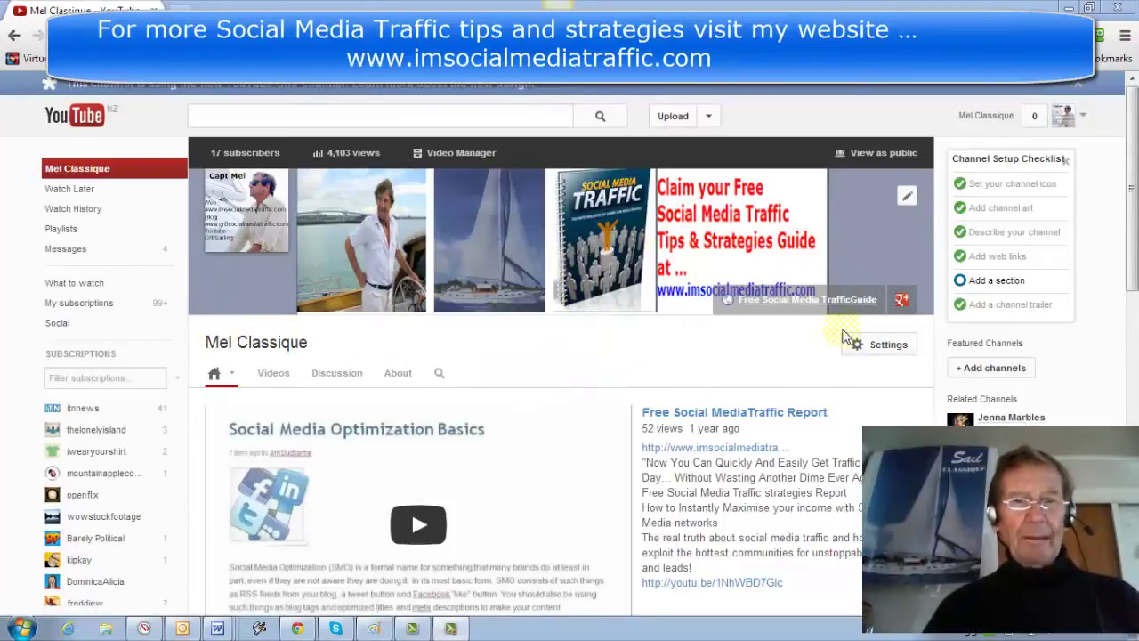
# - Go back to the One Channel page at its 'Dress up once, look good everywhere' section
pyautogui.moveTo(828, 438)
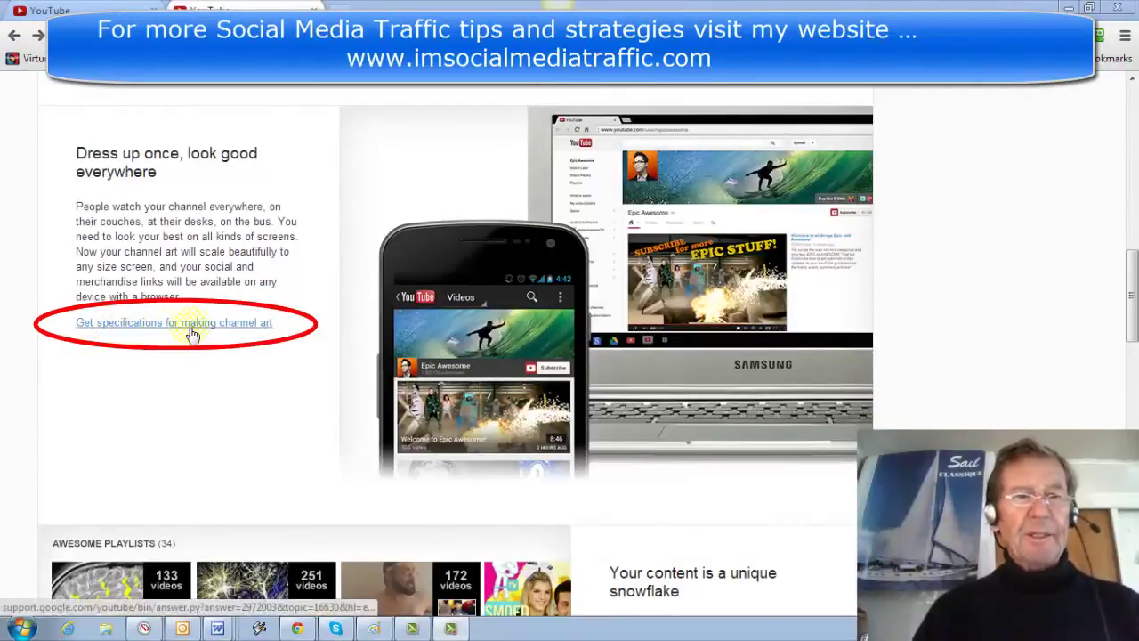
# - Open the Channel Art Specs help page and review the recommended 2120 x 1192 px size
pyautogui.click(194, 327)
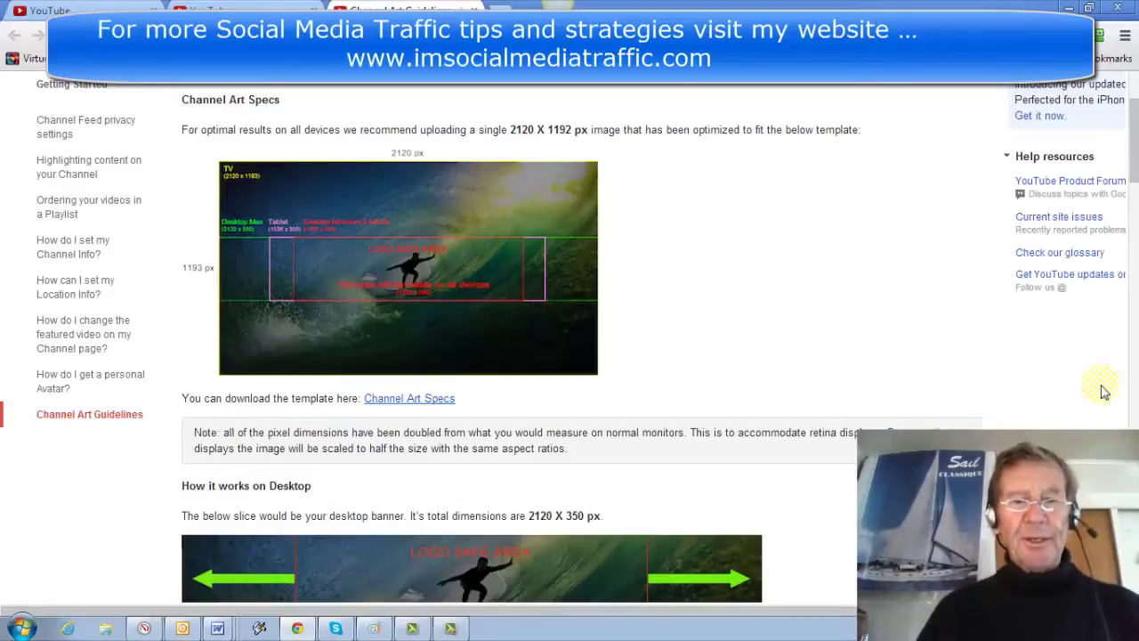
pyautogui.scroll(-3, 426, 285)
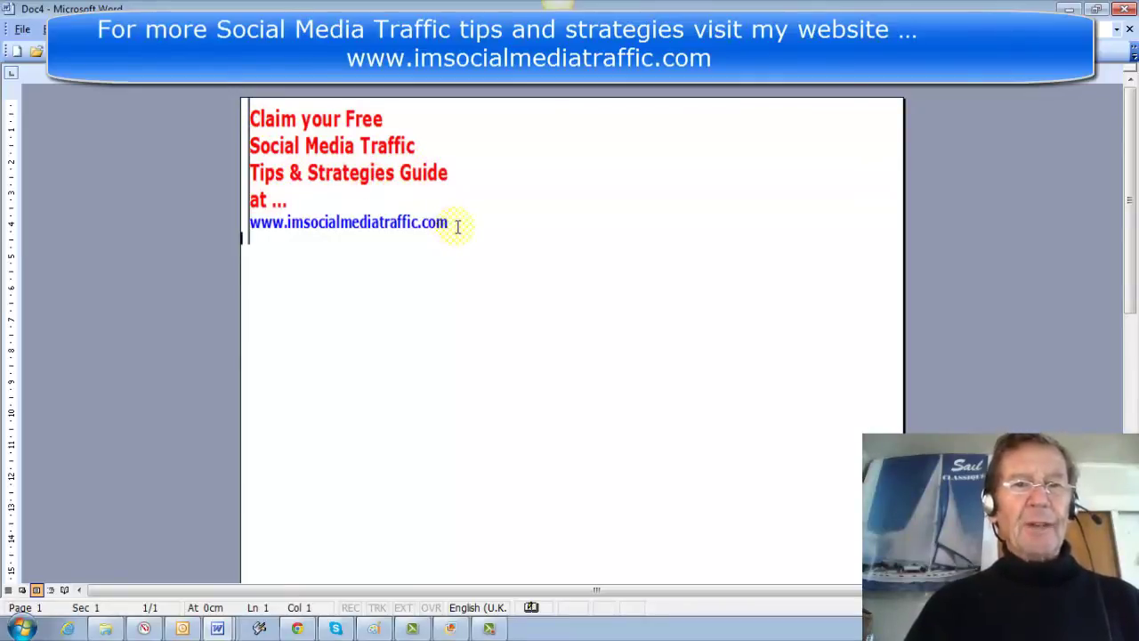
# - Capture the red promo text block as a 254 x 170 image and save it
pyautogui.press('Print')
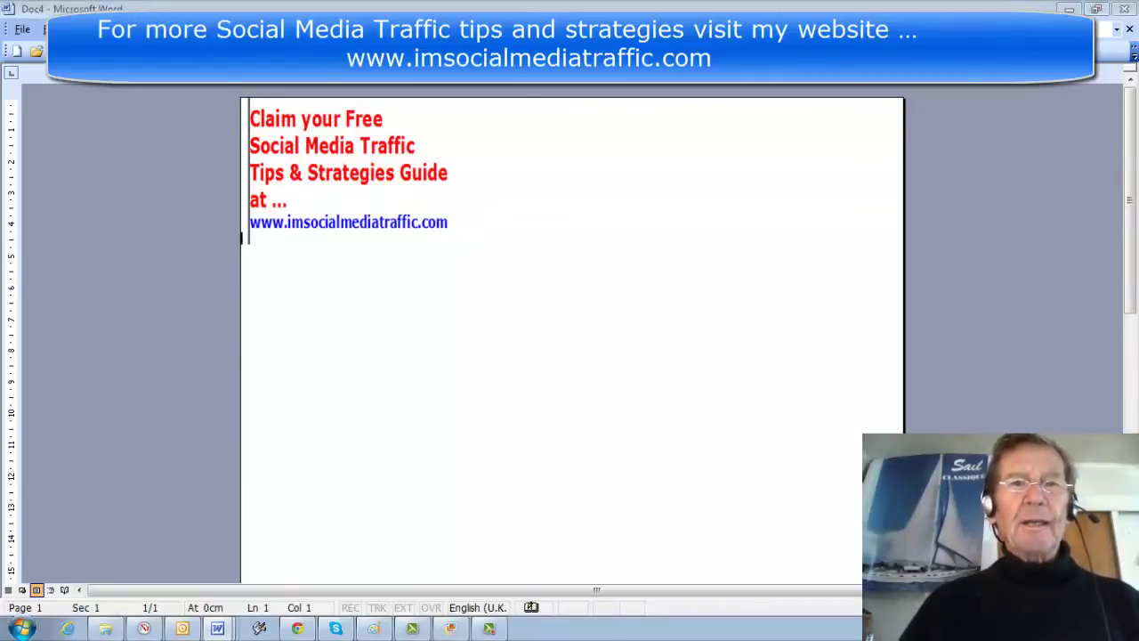
pyautogui.moveTo(454, 239); pyautogui.dragTo(241, 97)
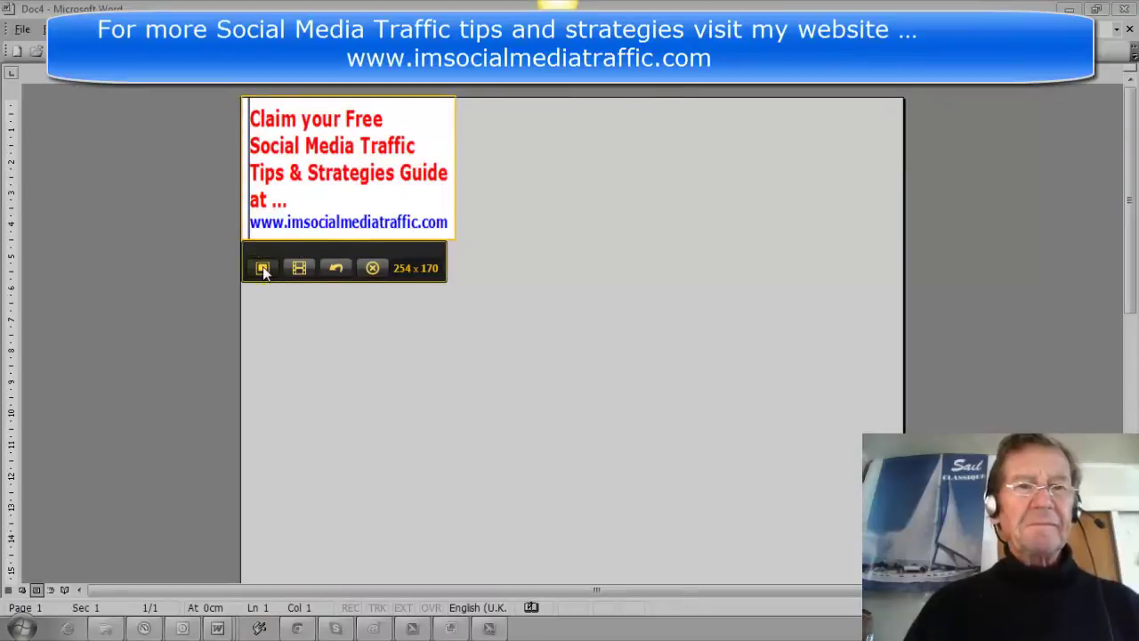
pyautogui.click(262, 268)
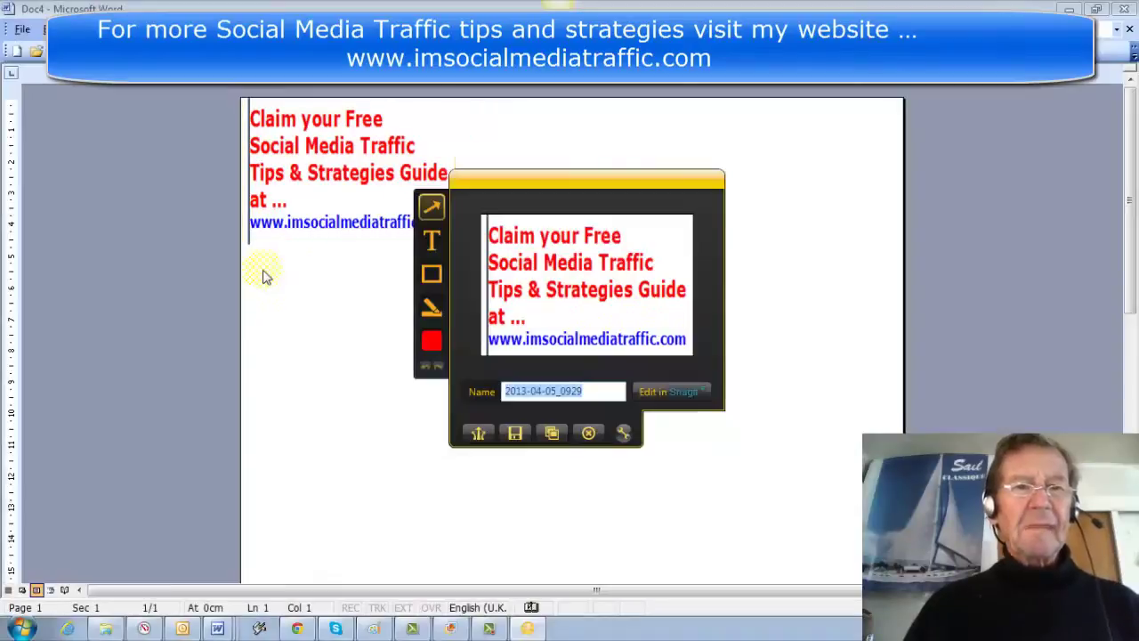
pyautogui.click(515, 433)
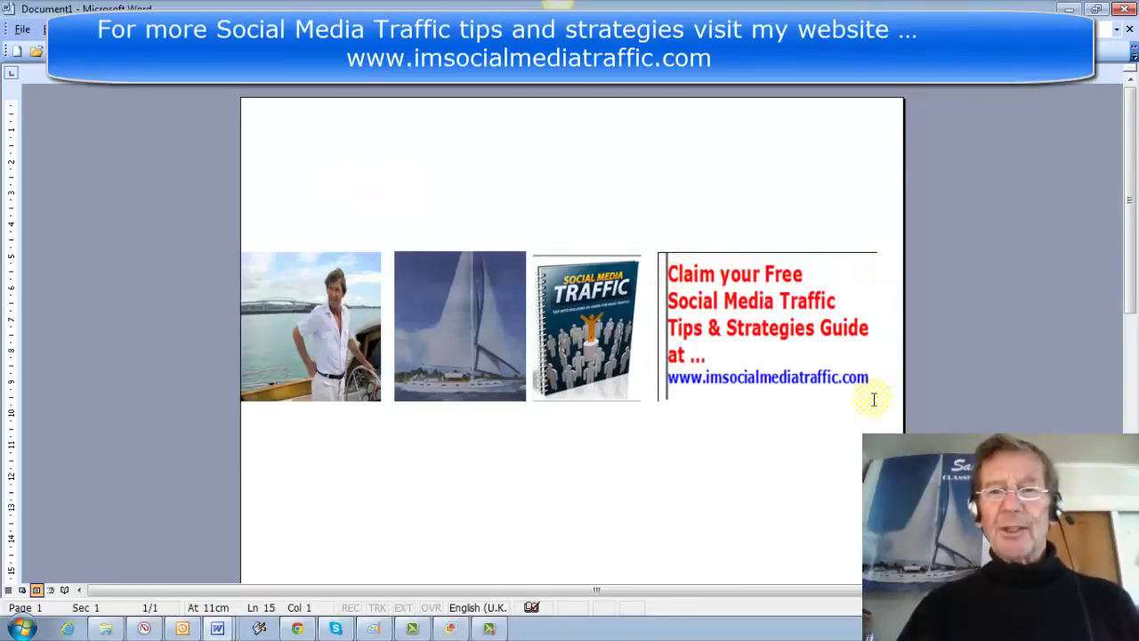
# - Make the boat photo slightly narrower, then capture the image row at 1236 x 323
pyautogui.click(767, 300)
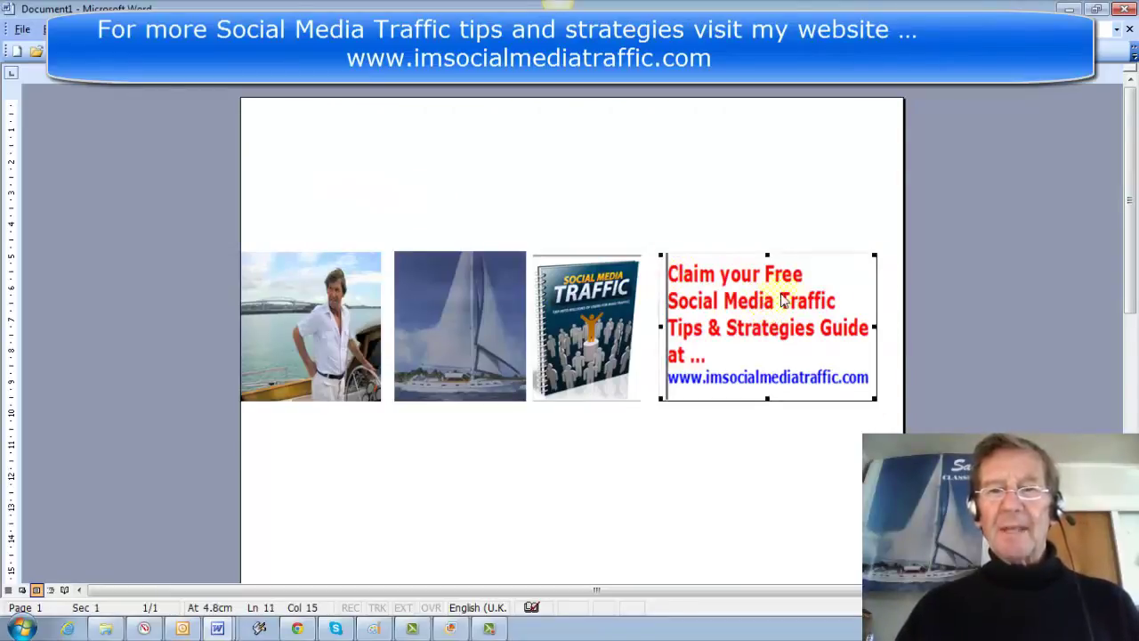
pyautogui.click(583, 325)
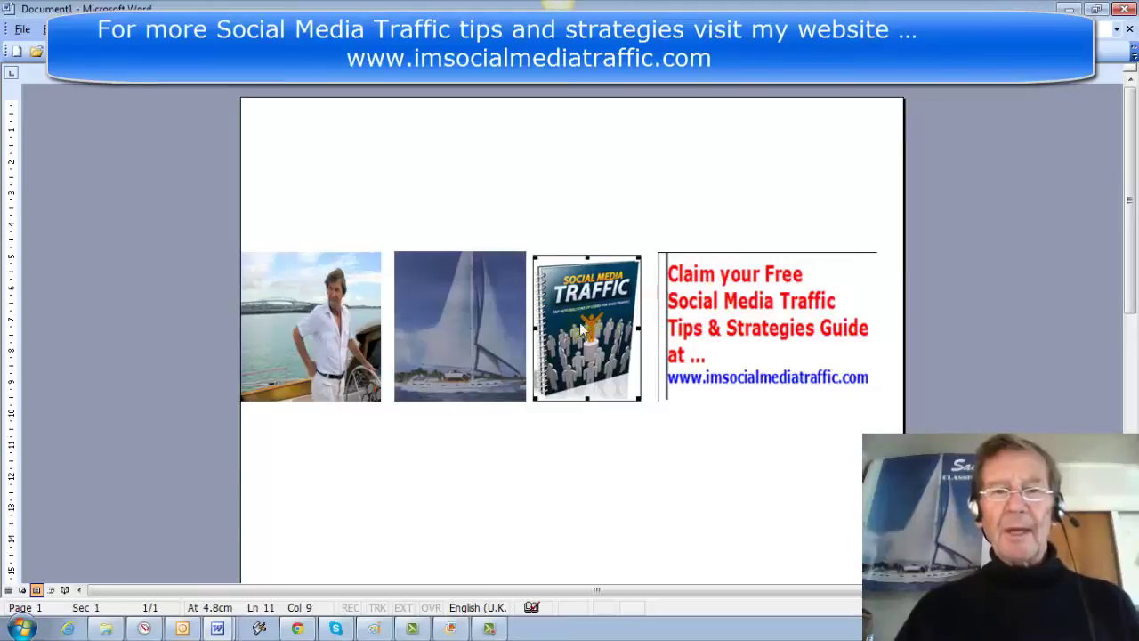
pyautogui.click(315, 319)
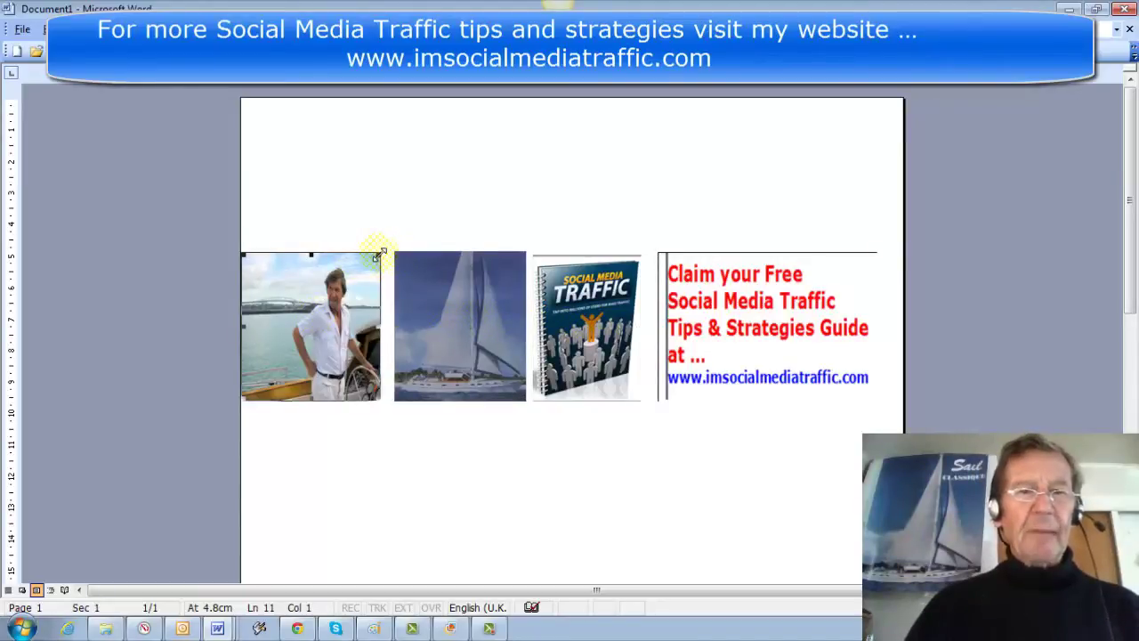
pyautogui.moveTo(378, 254)
pyautogui.mouseDown()
pyautogui.moveTo(349, 294)
pyautogui.moveTo(354, 272)
pyautogui.moveTo(370, 265)
pyautogui.mouseUp()
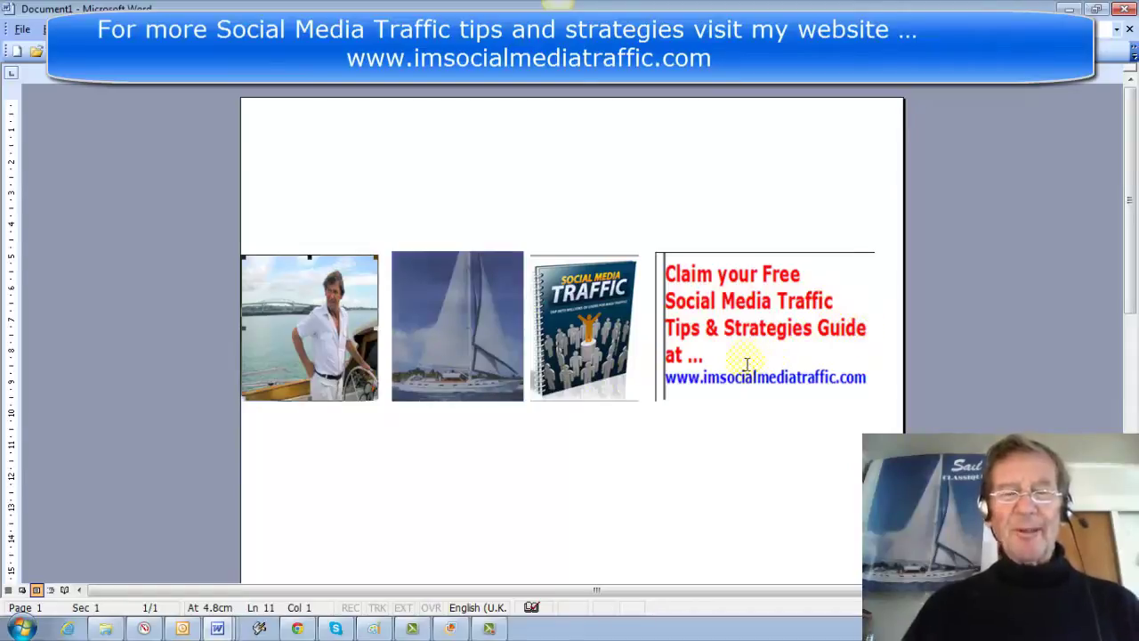
pyautogui.click(748, 413)
pyautogui.press('F8')
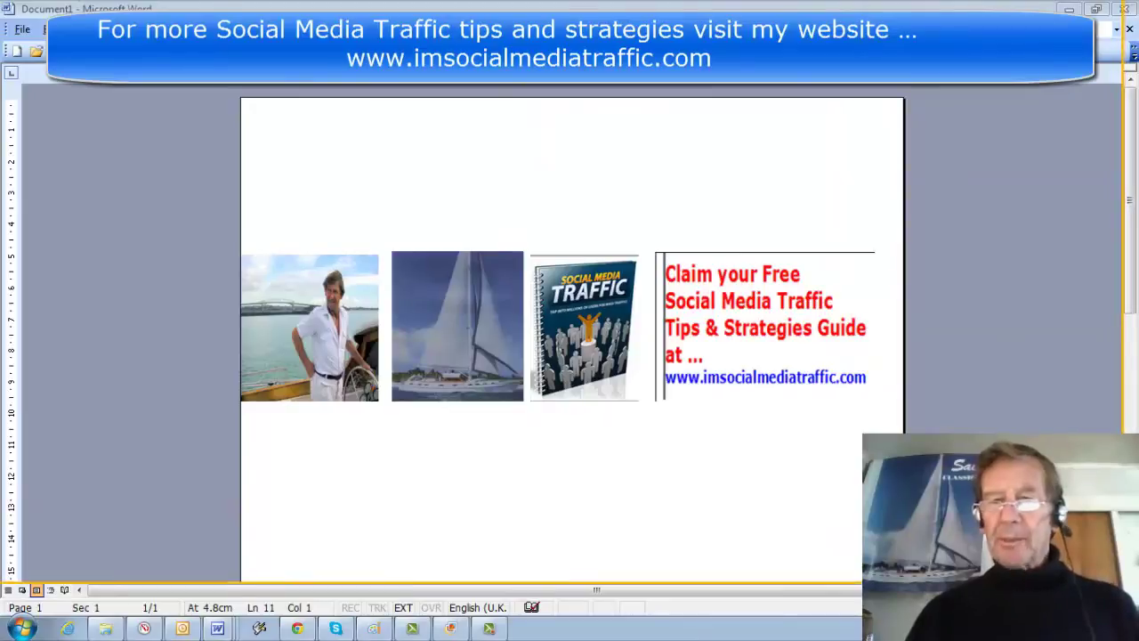
pyautogui.moveTo(1123, 587); pyautogui.dragTo(22, 84)
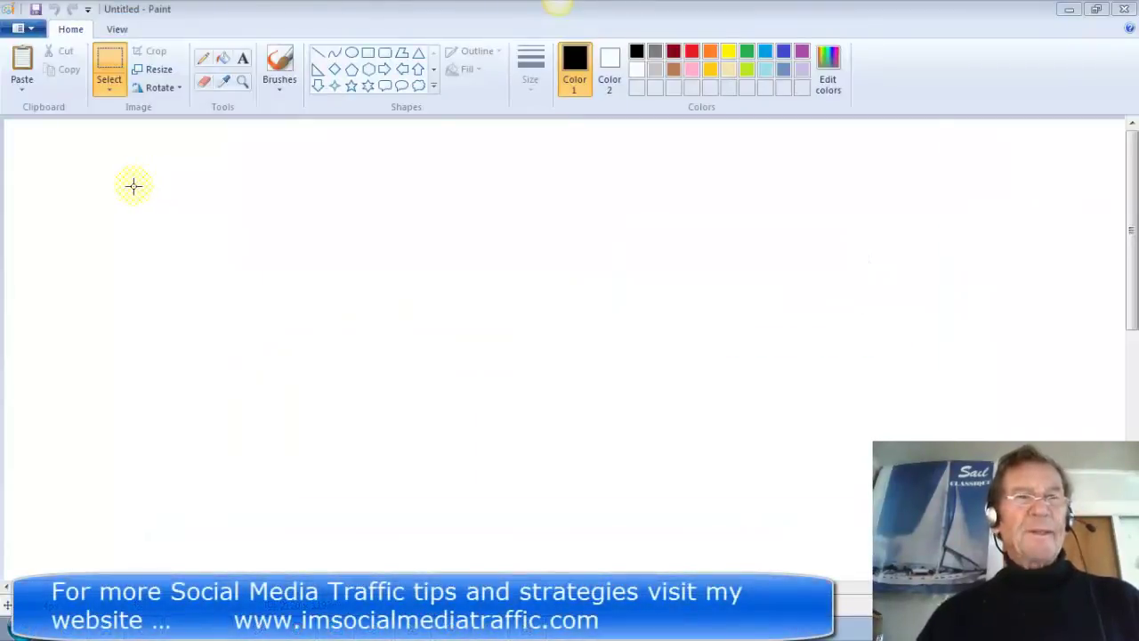
# - Paste the captured banner picture from its saved file onto the Paint canvas
pyautogui.click(23, 86)
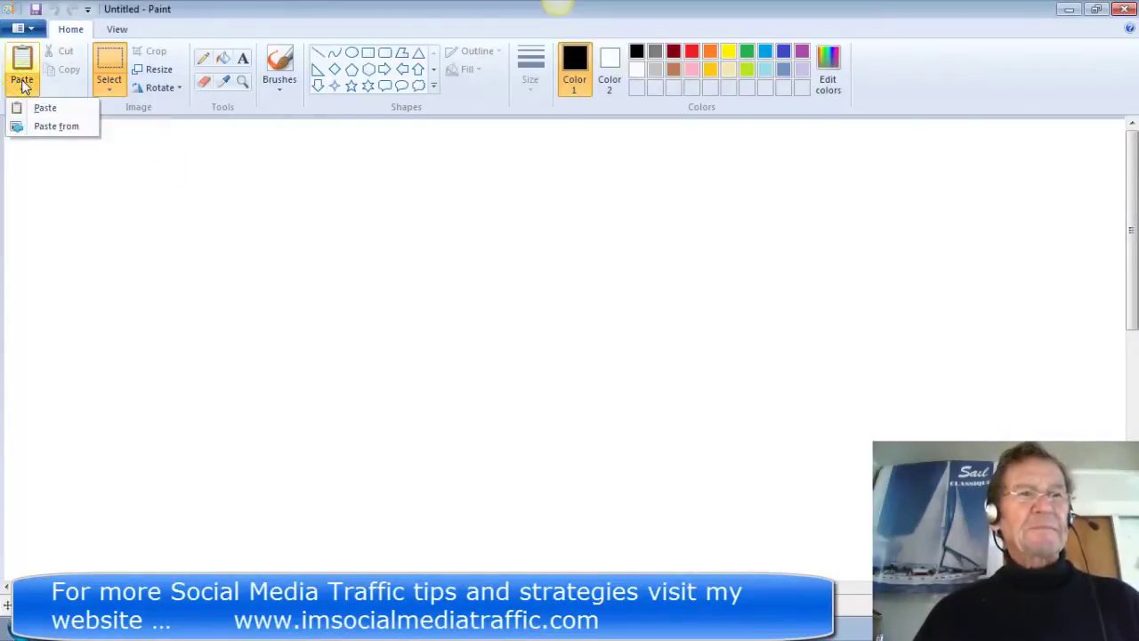
pyautogui.click(54, 129)
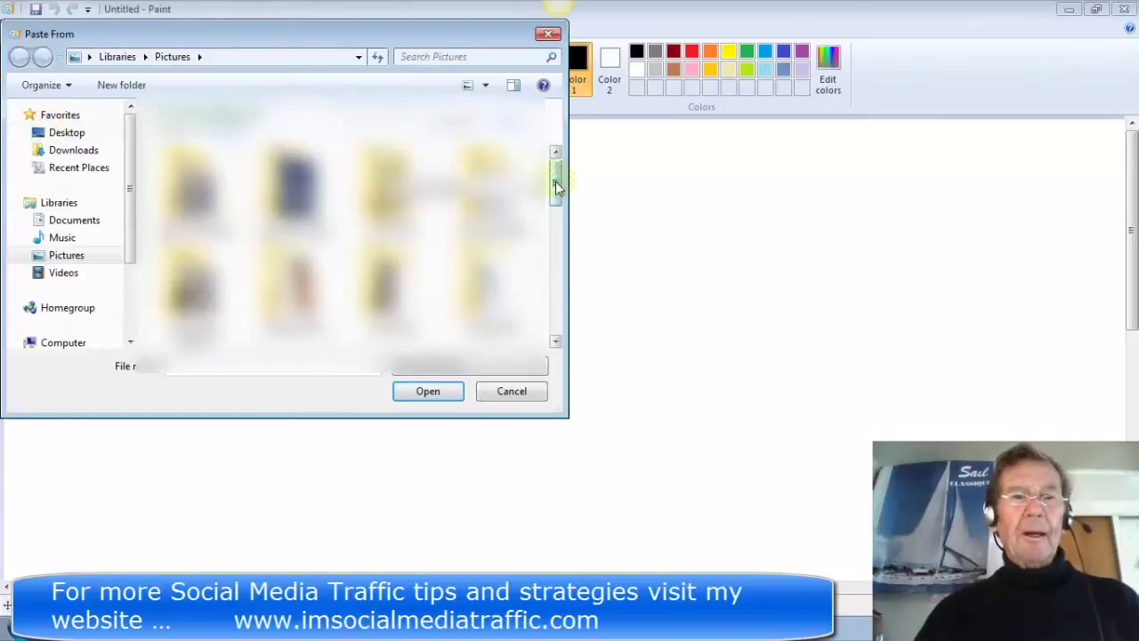
pyautogui.moveTo(555, 184); pyautogui.dragTo(559, 270)
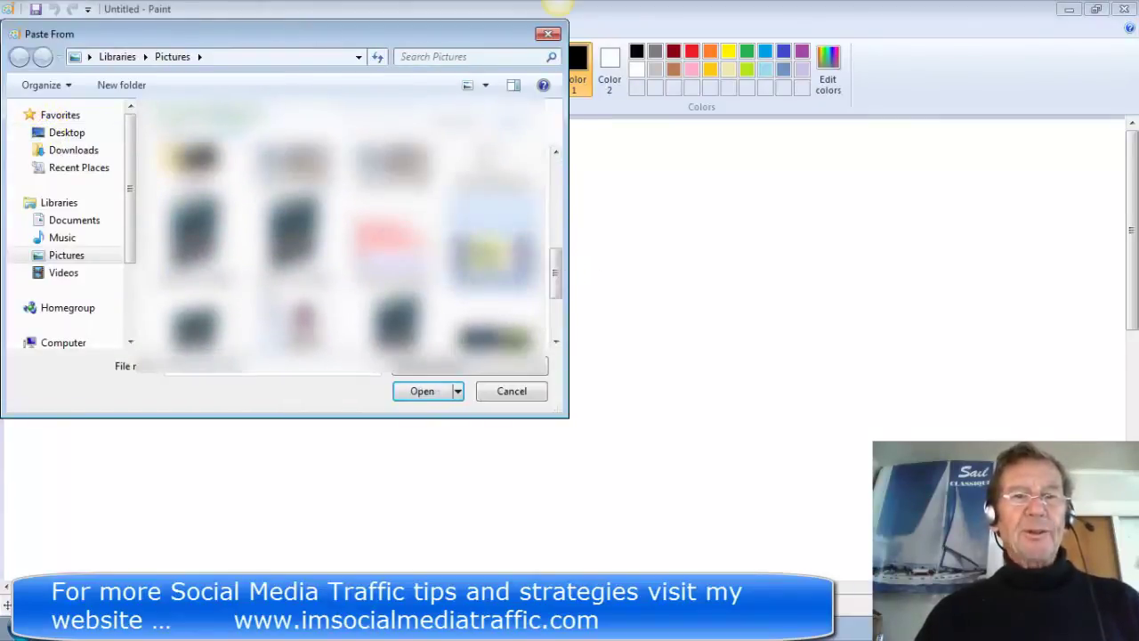
pyautogui.click(422, 392)
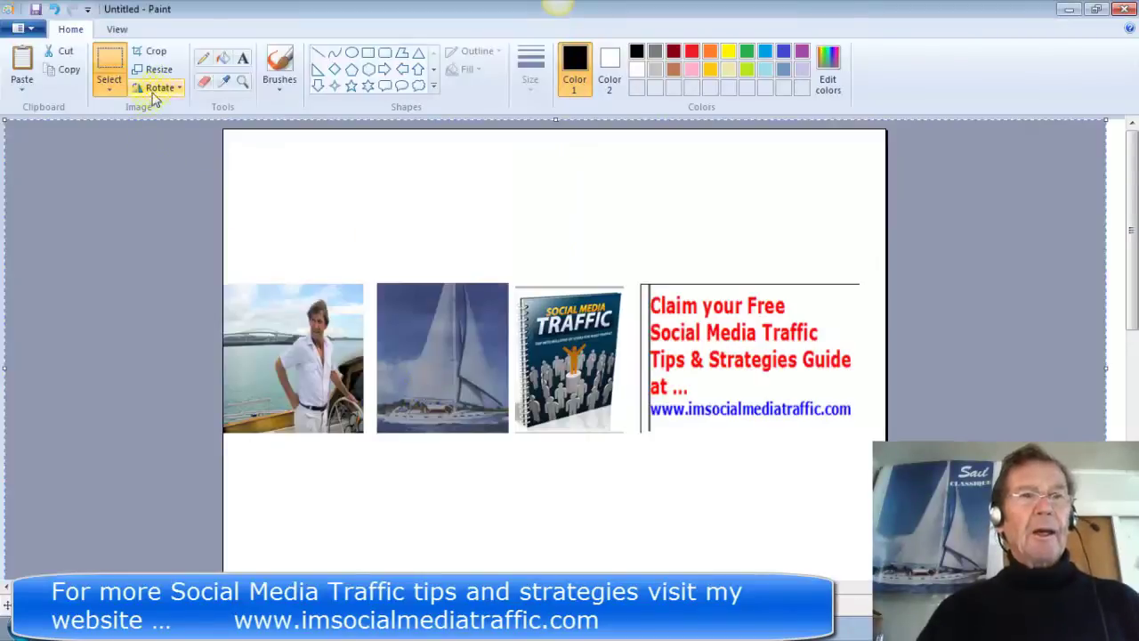
# - Resize the picture to 2120 x 1192 pixels without maintaining aspect ratio
pyautogui.click(159, 71)
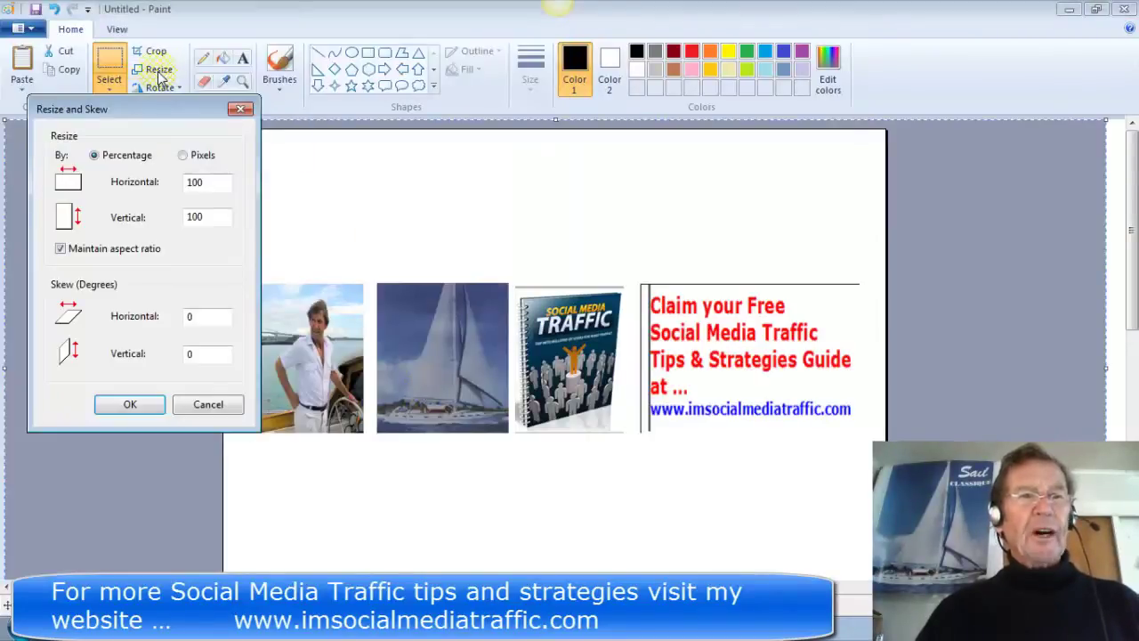
pyautogui.click(184, 156)
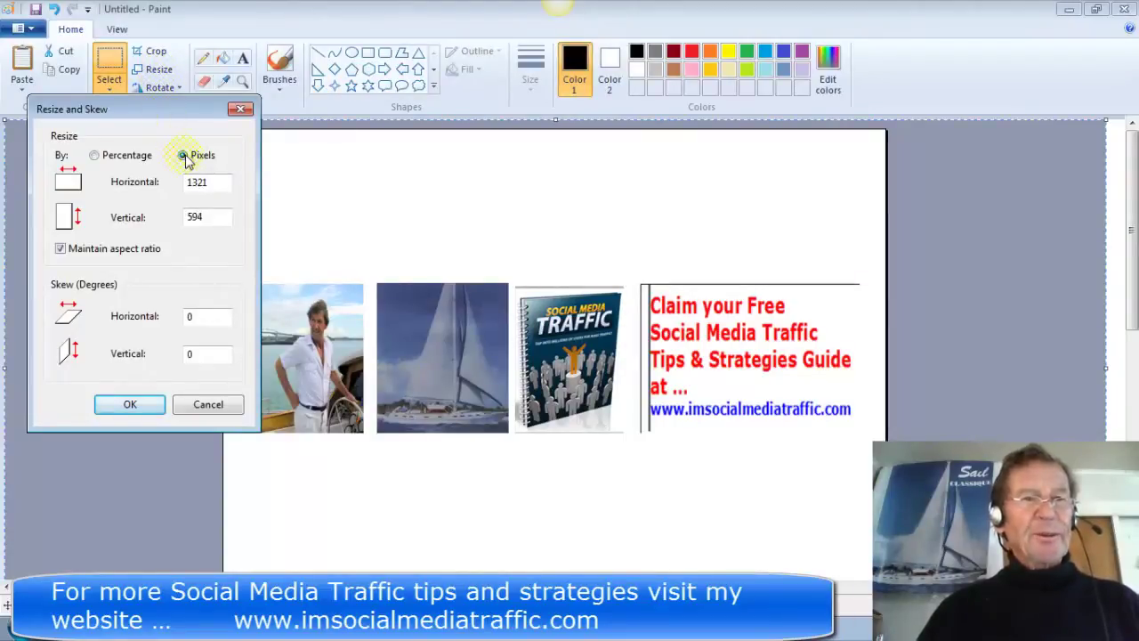
pyautogui.click(60, 250)
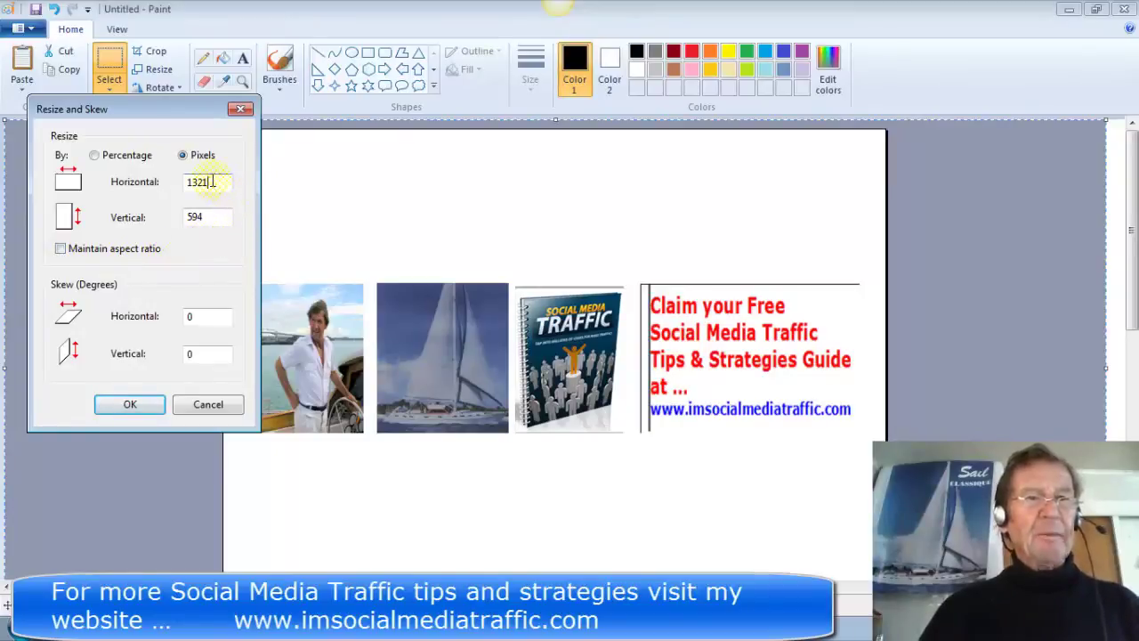
pyautogui.moveTo(212, 182); pyautogui.dragTo(187, 217)
pyautogui.press('Delete')
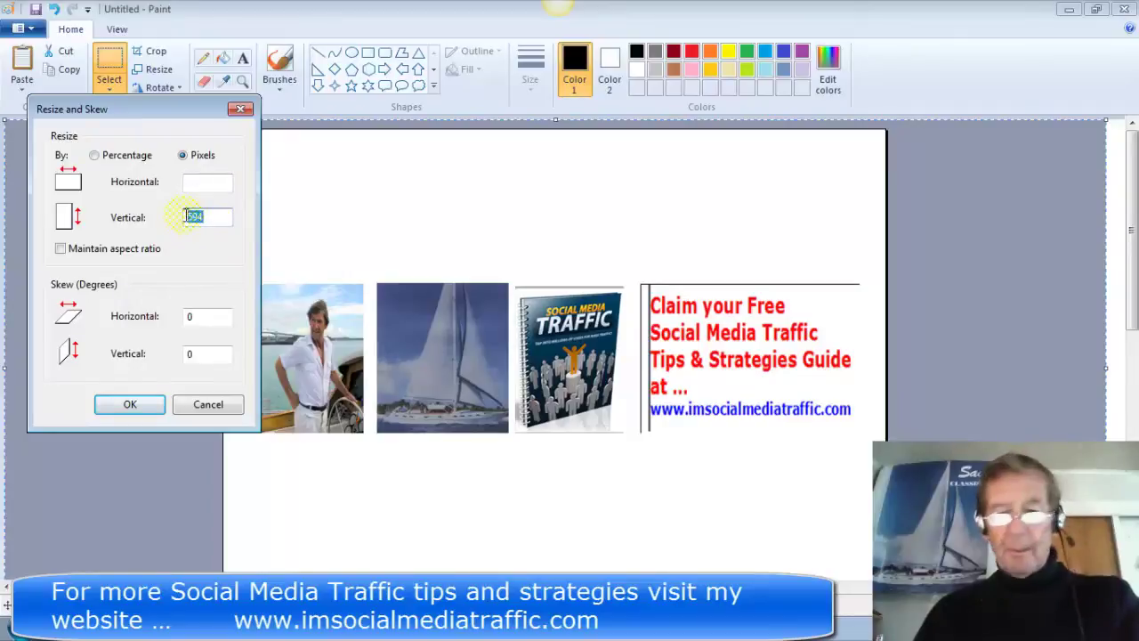
pyautogui.press('BackSpace')
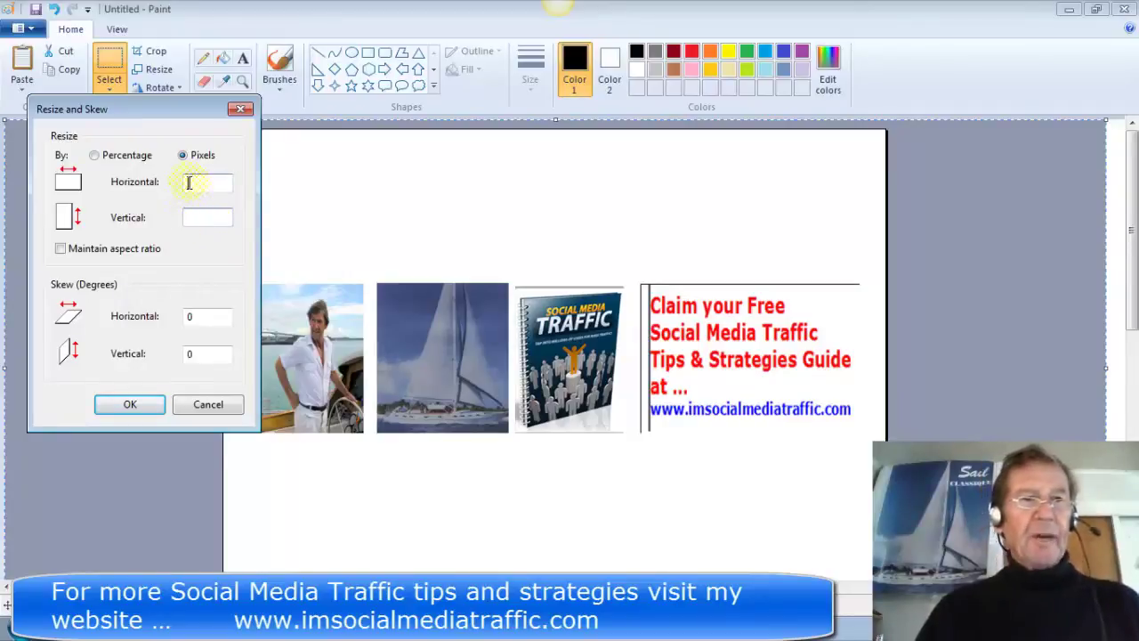
pyautogui.click(189, 182)
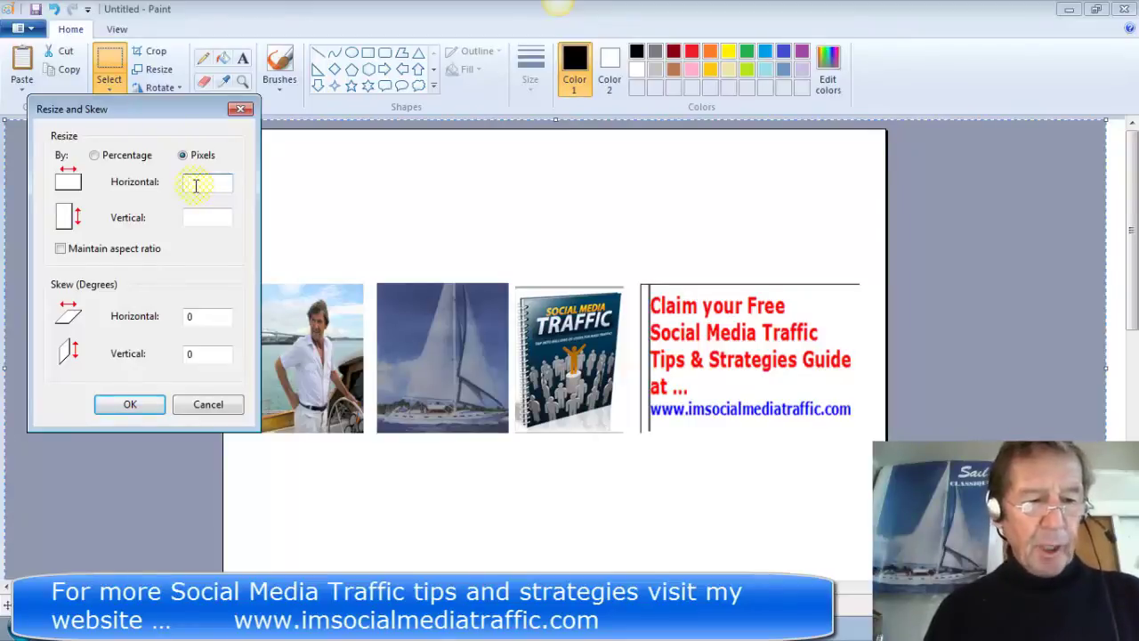
pyautogui.write('2120')
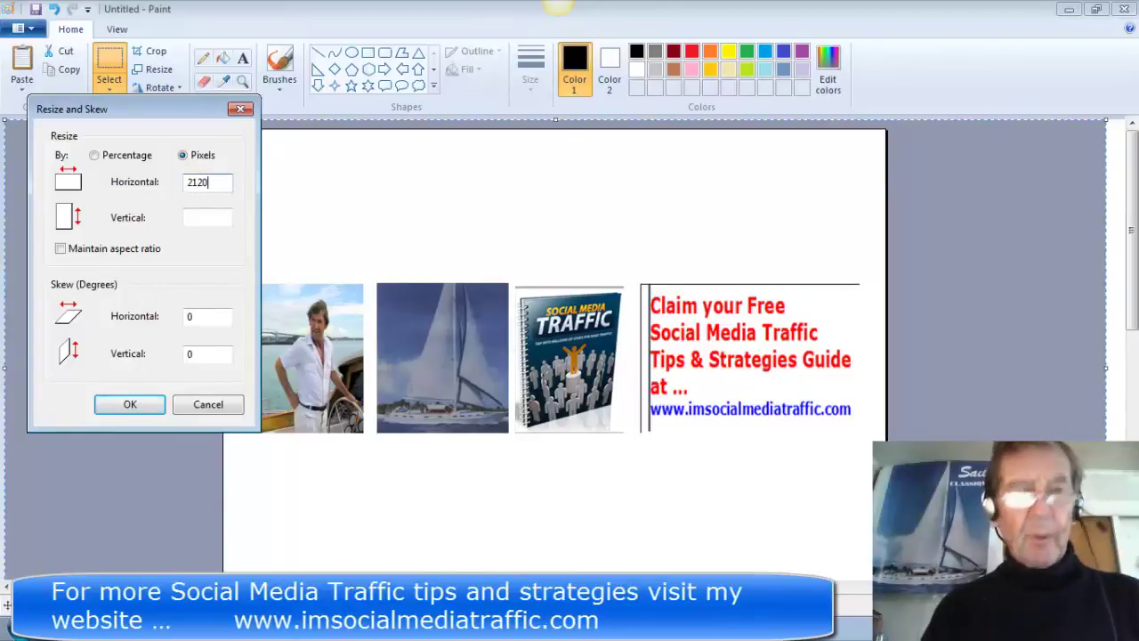
pyautogui.click(189, 217)
pyautogui.write('1192')
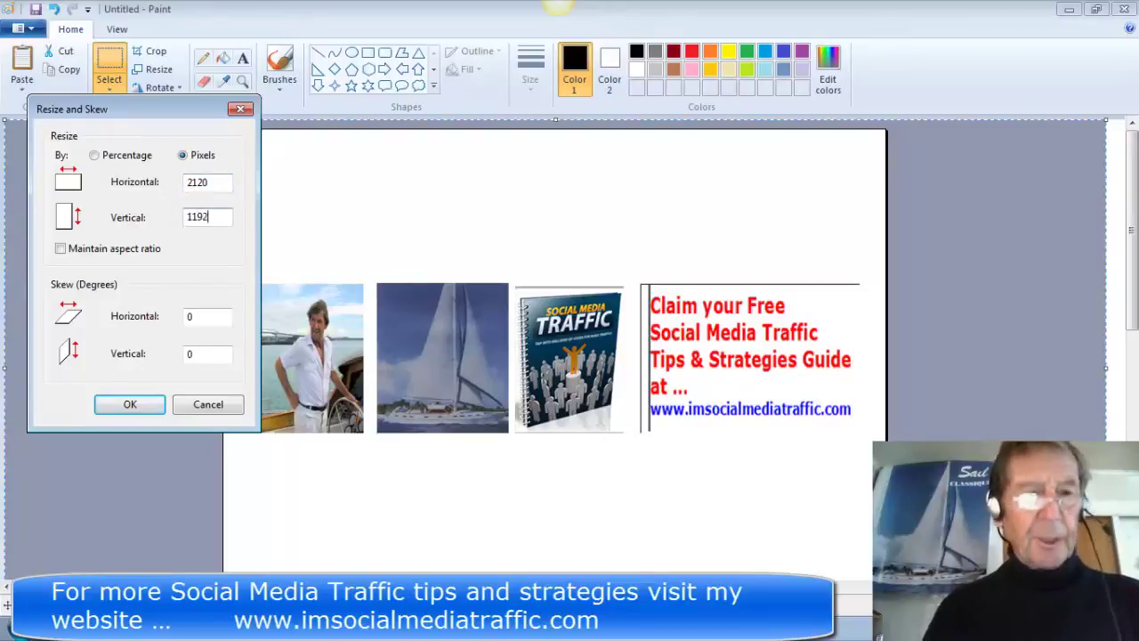
pyautogui.click(131, 406)
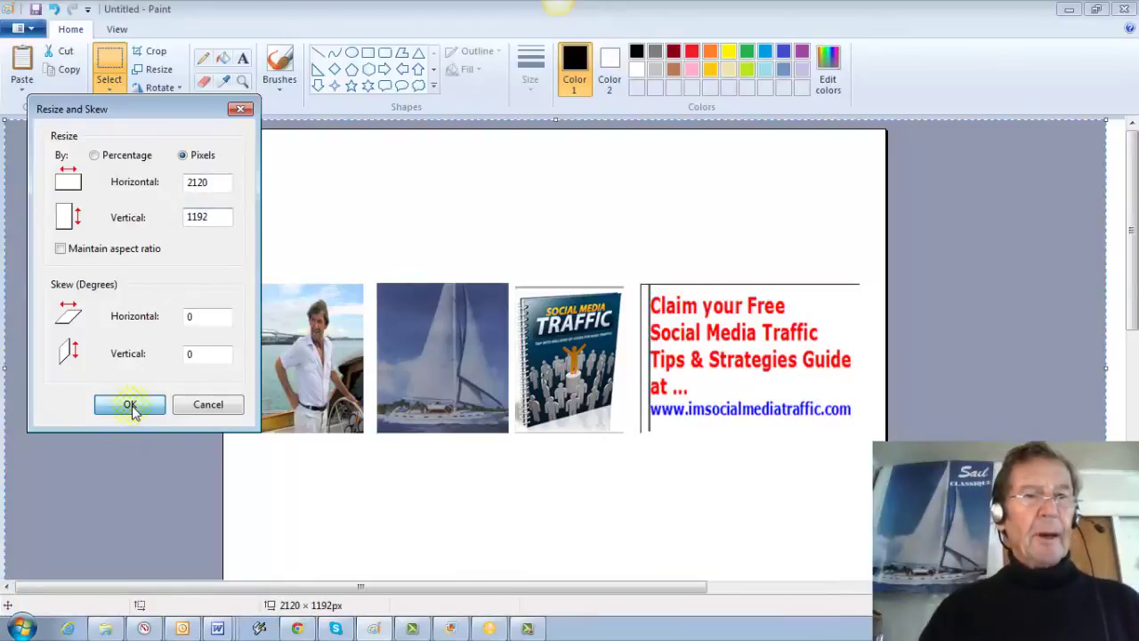
# - Save the banner as a PNG file named 'channel art'
pyautogui.click(22, 28)
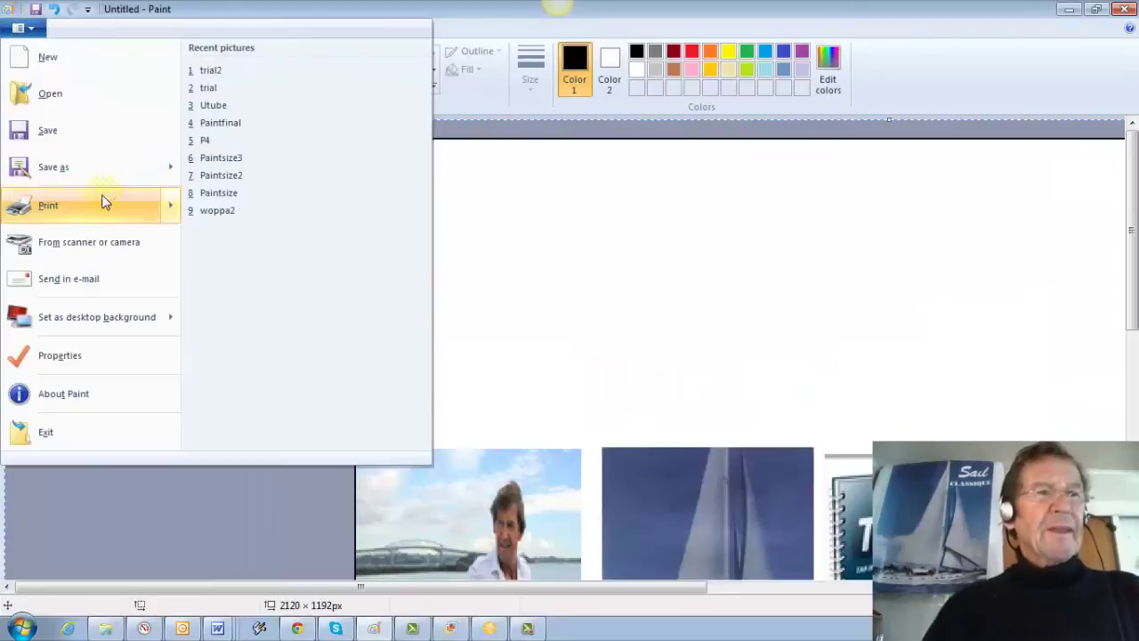
pyautogui.click(54, 169)
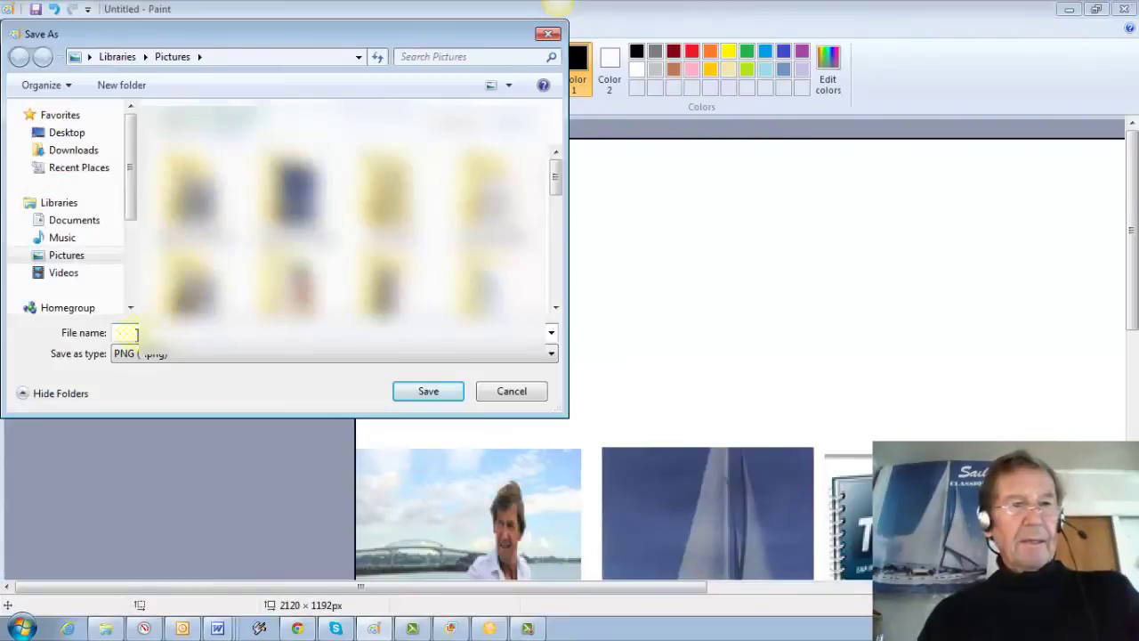
pyautogui.click(119, 331)
pyautogui.write('chan')
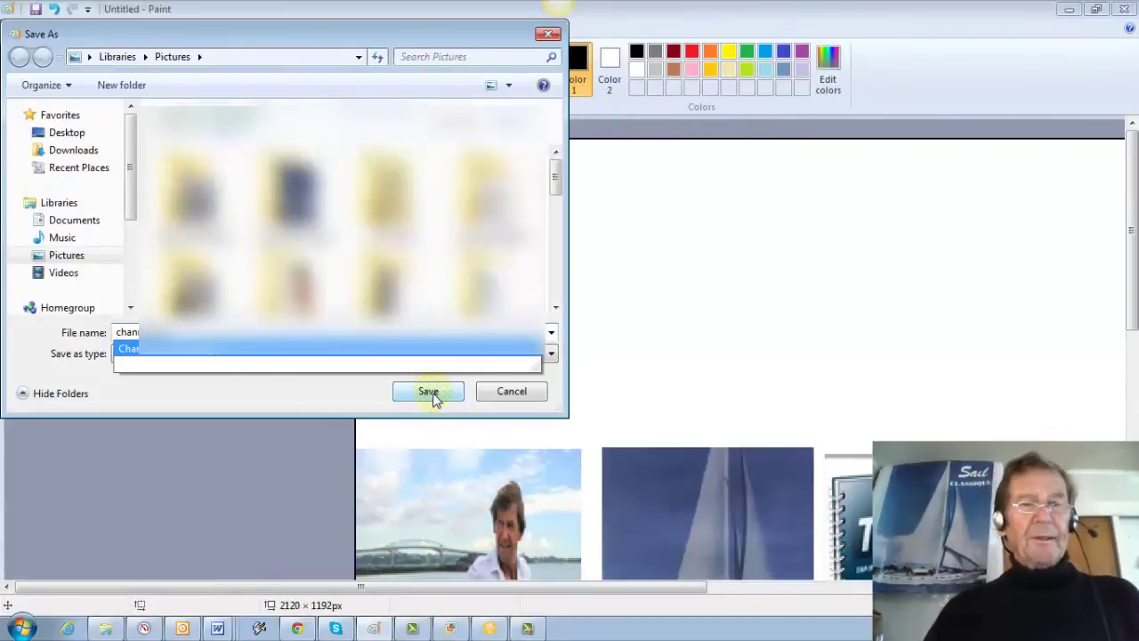
pyautogui.click(428, 392)
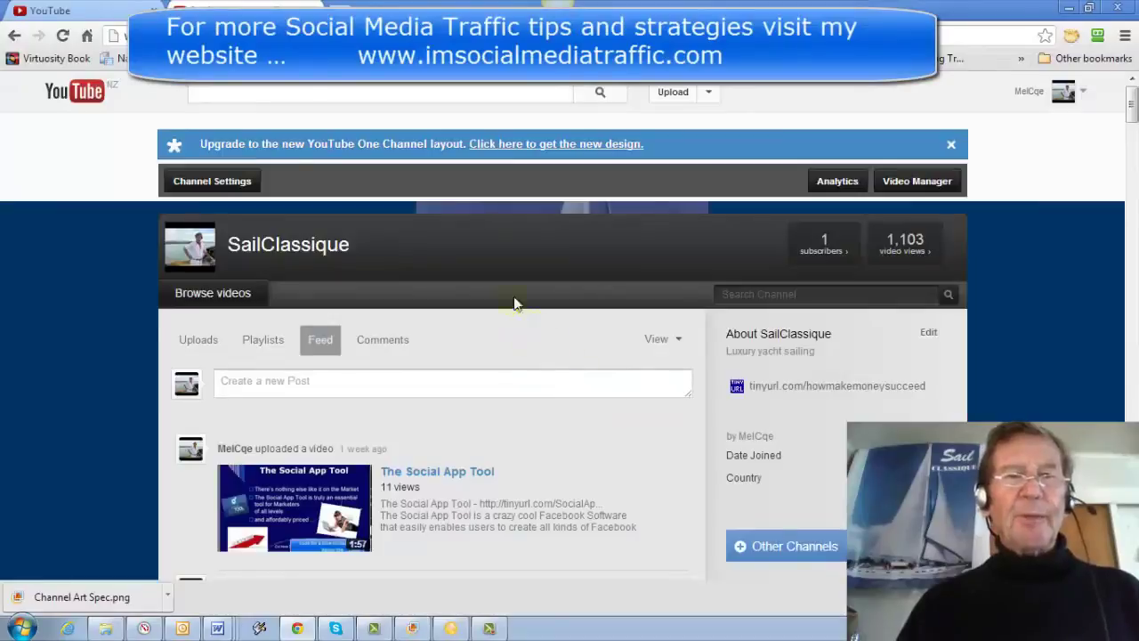
# - Switch the channel to the One Channel layout and start adding channel art
pyautogui.click(536, 145)
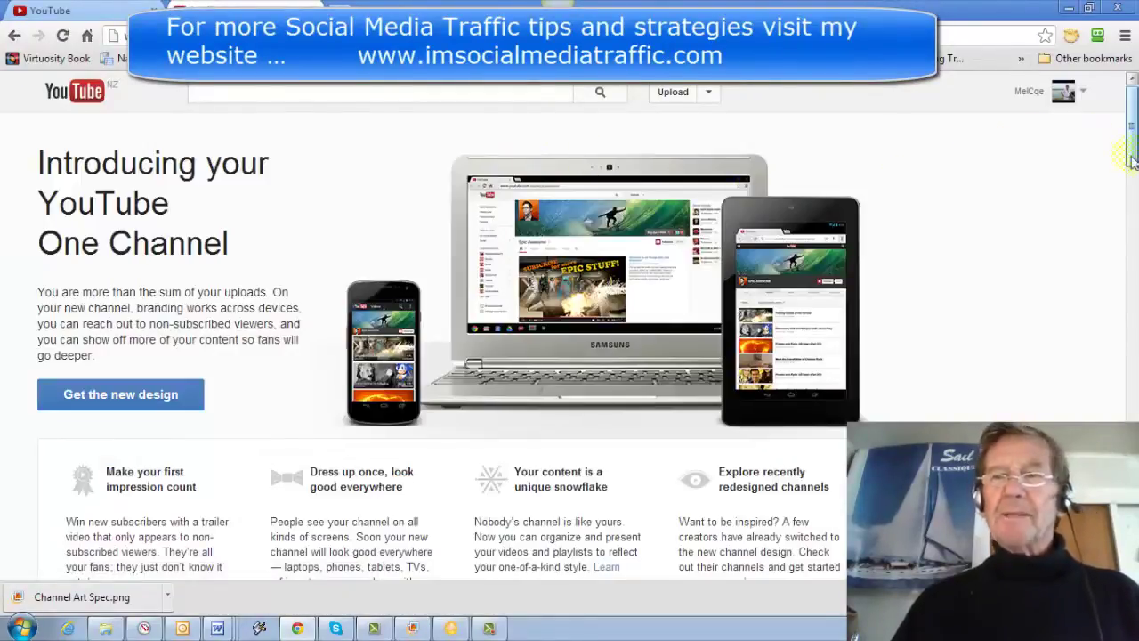
pyautogui.moveTo(1132, 152); pyautogui.dragTo(1132, 517)
pyautogui.click(460, 392)
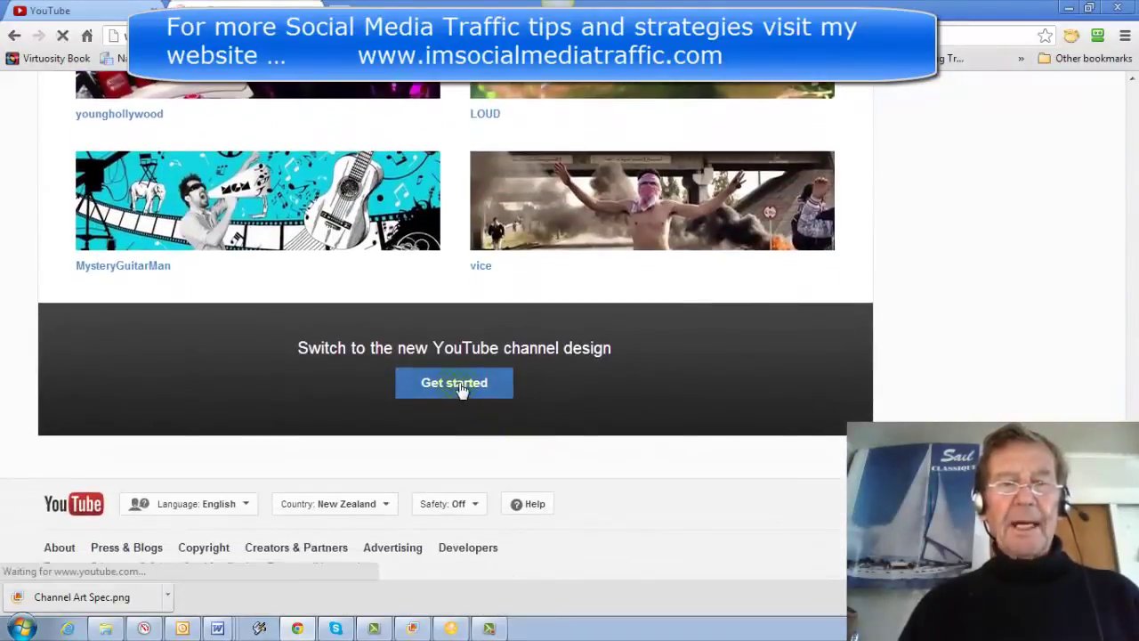
pyautogui.click(554, 271)
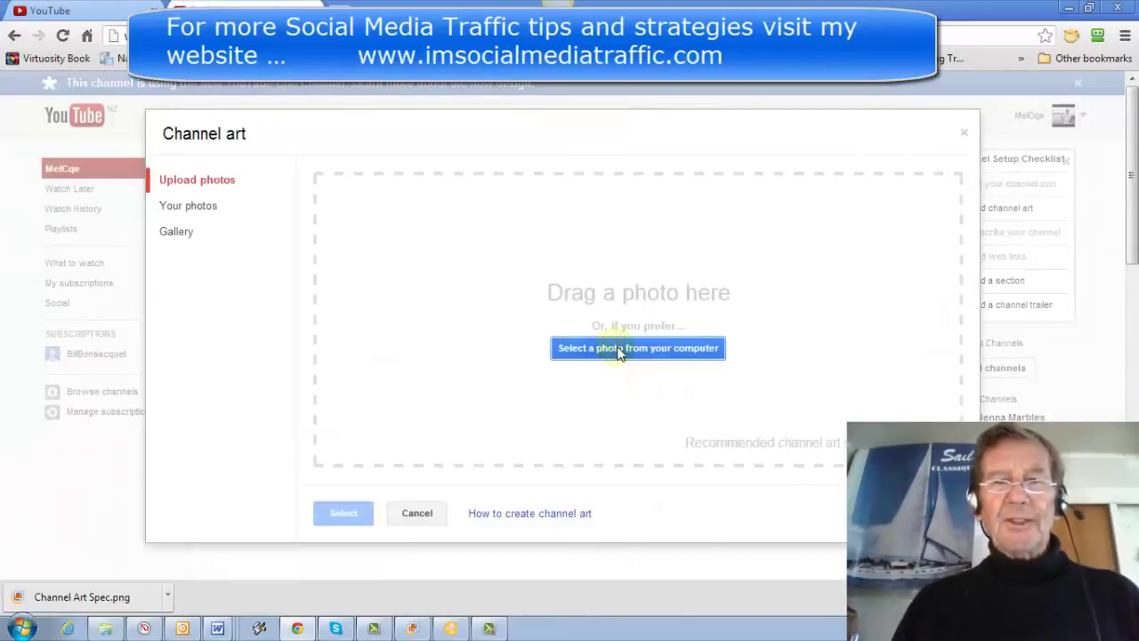
# - Upload channel art.png from the computer as the channel art image
pyautogui.click(621, 348)
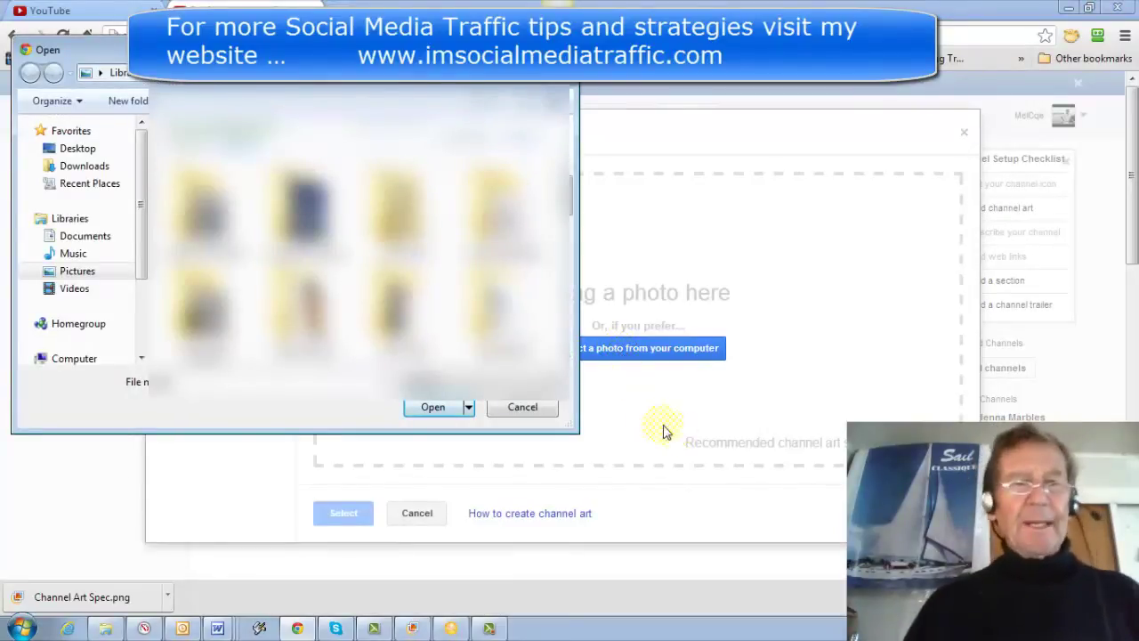
pyautogui.moveTo(569, 214); pyautogui.dragTo(575, 275)
pyautogui.click(466, 405)
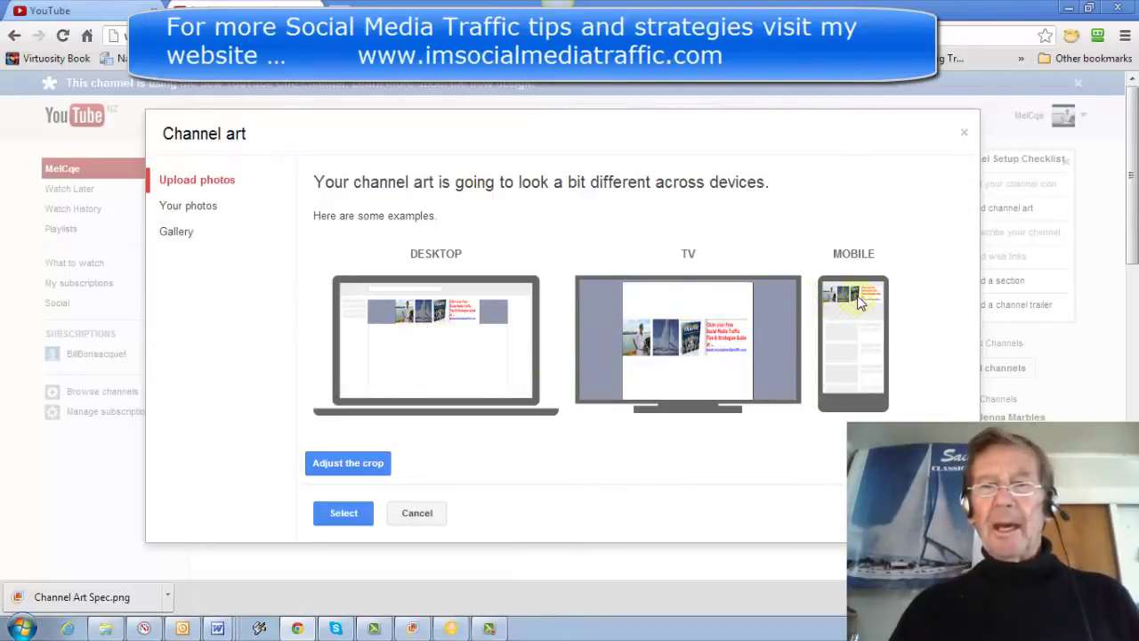
# - Check the banner's crop region and apply it as the channel art
pyautogui.click(343, 464)
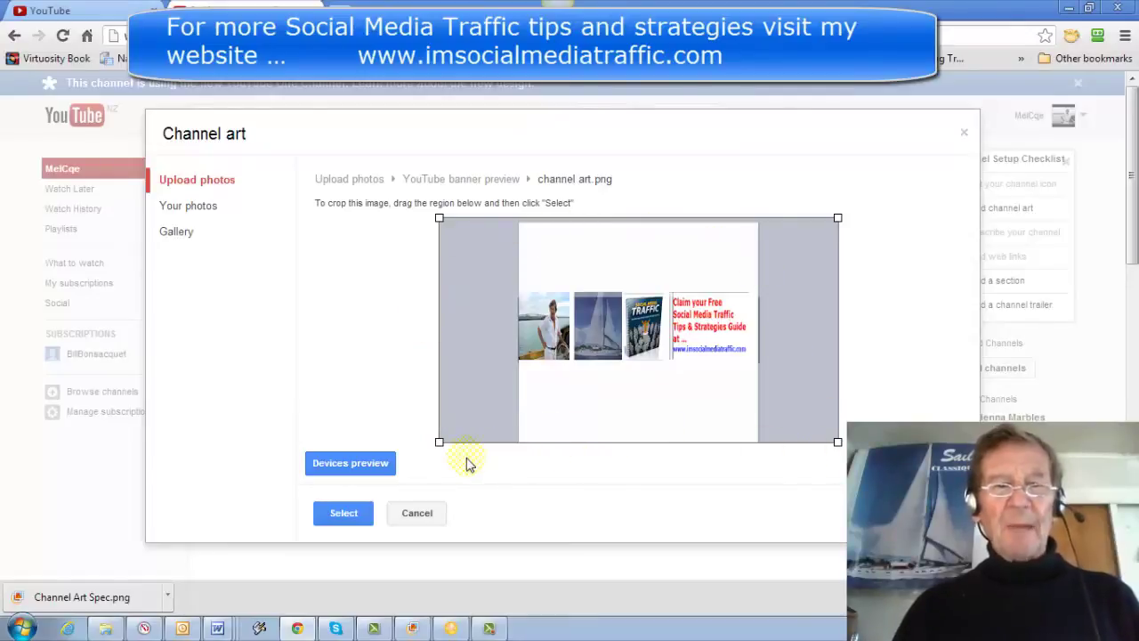
pyautogui.click(342, 516)
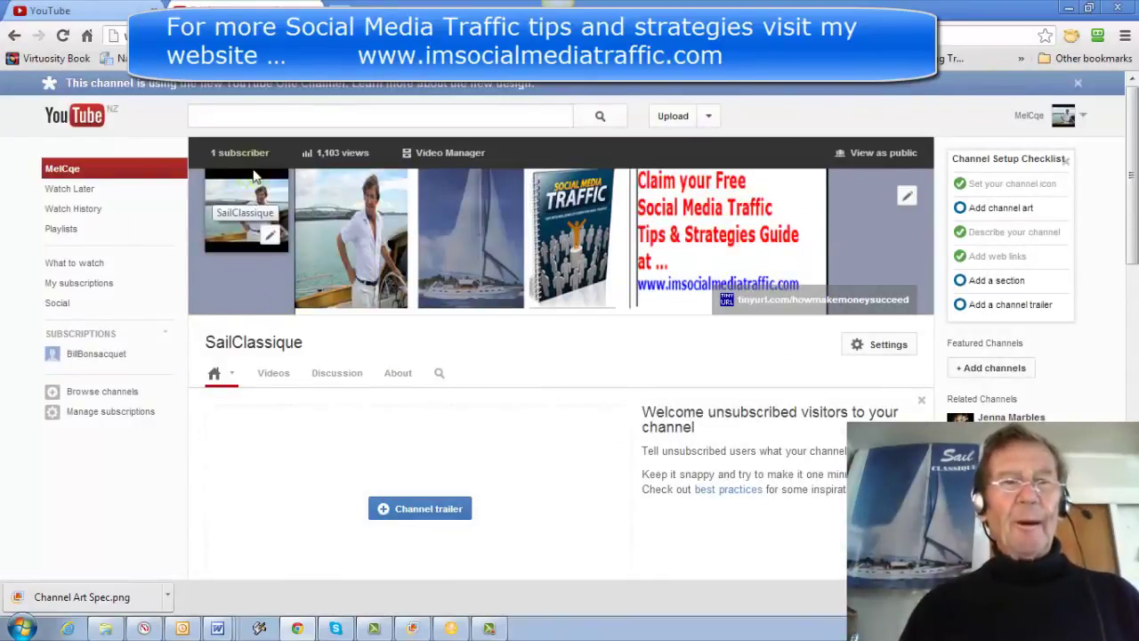
pyautogui.moveTo(246, 256)
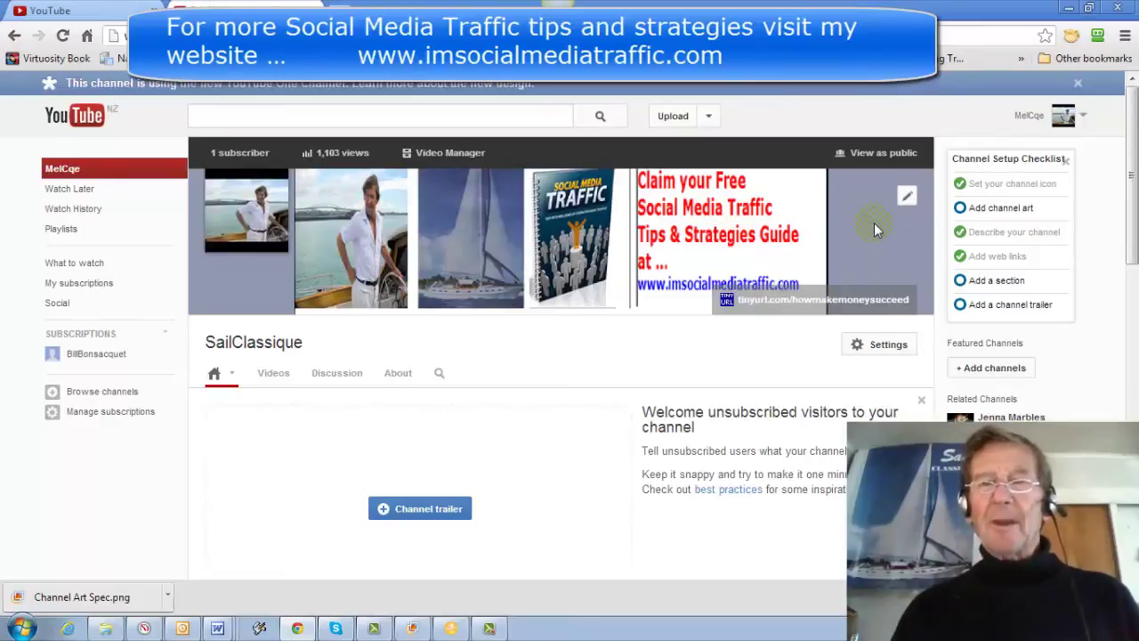
pyautogui.click(906, 198)
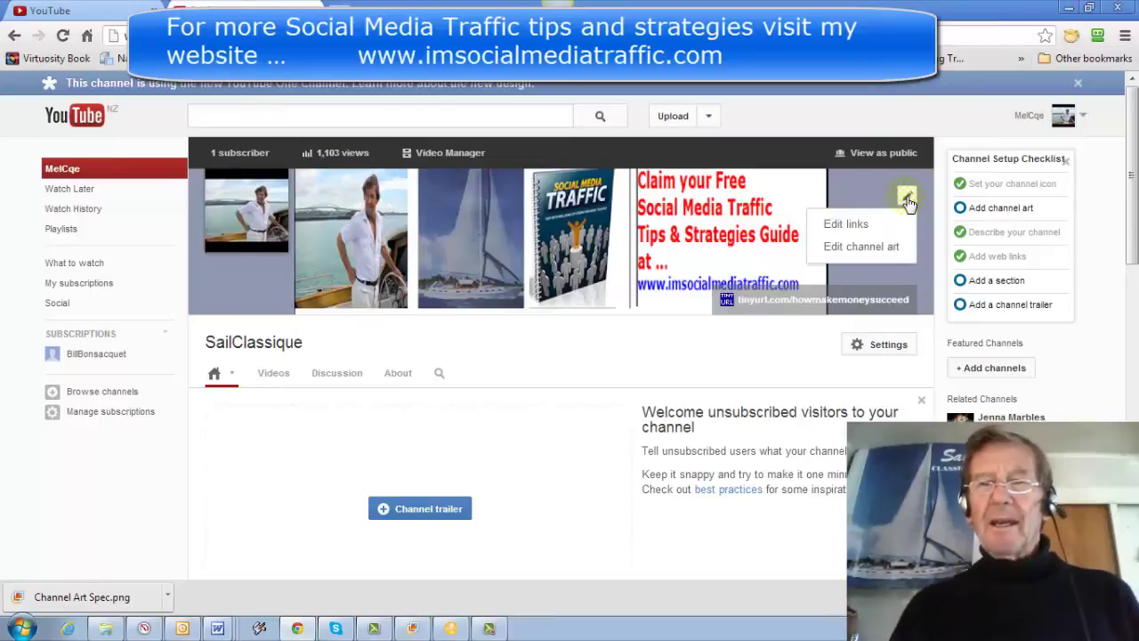
pyautogui.click(844, 222)
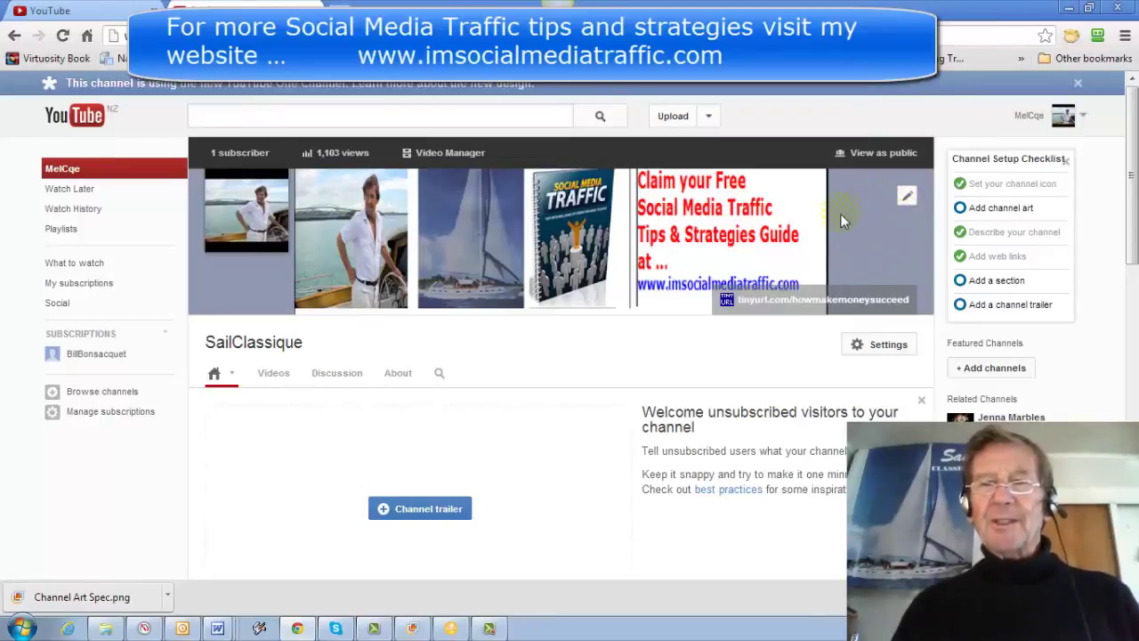
pyautogui.click(907, 200)
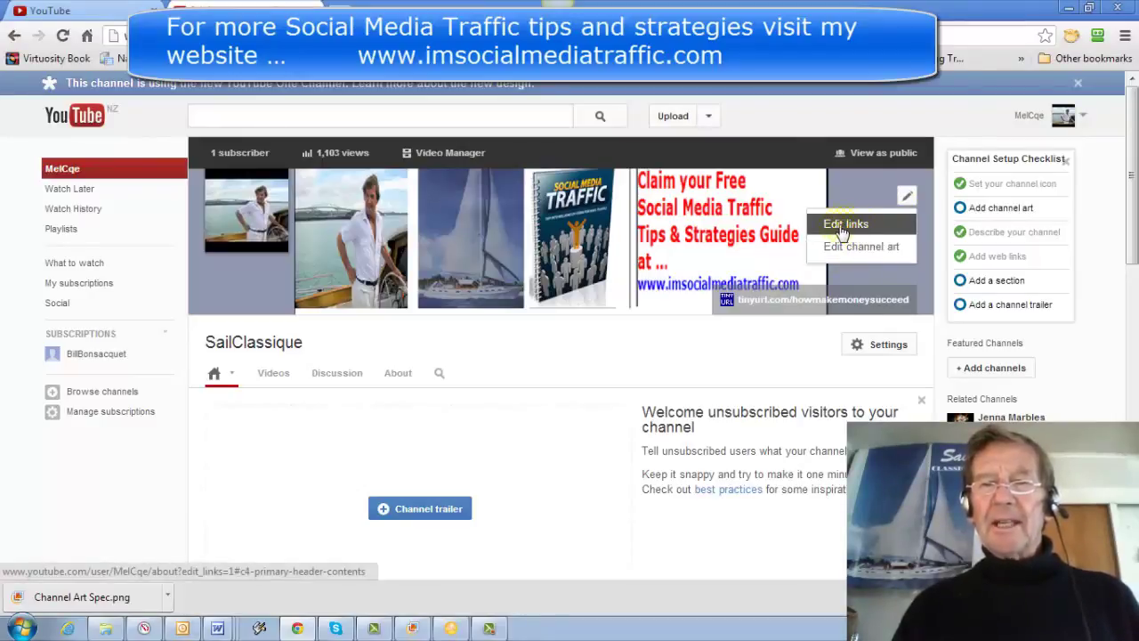
pyautogui.click(859, 247)
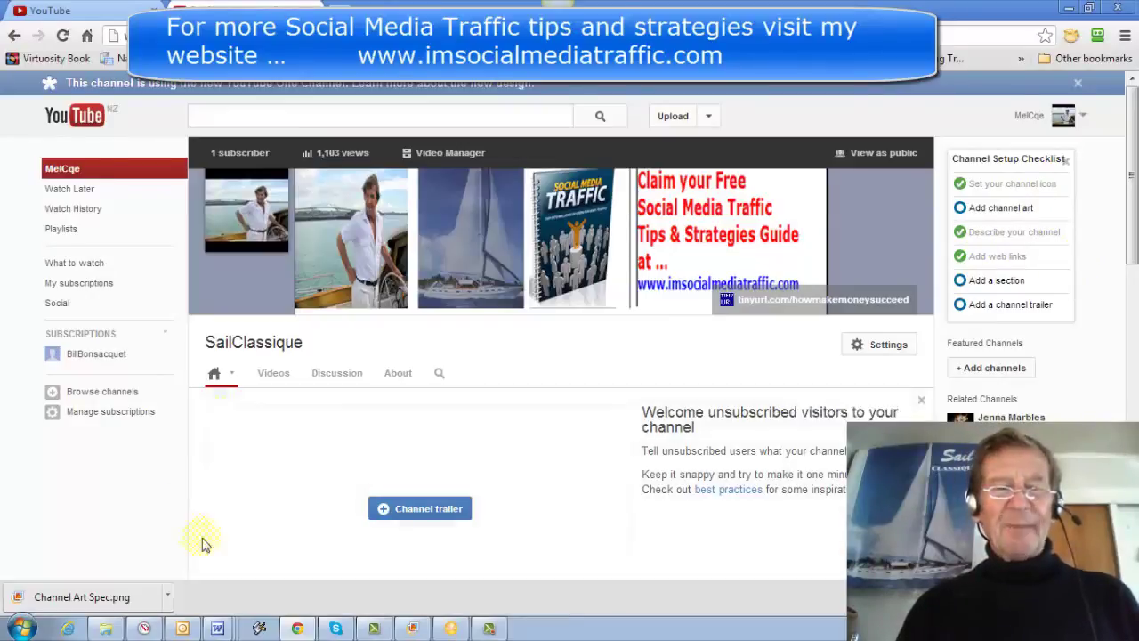
pyautogui.moveTo(575, 560)
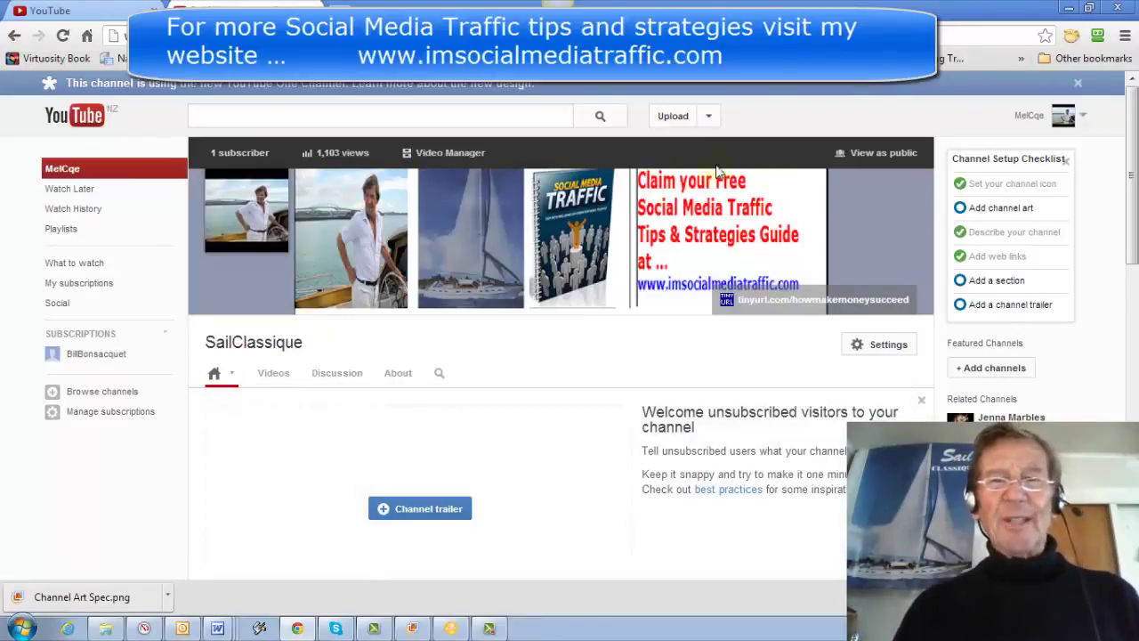
pyautogui.moveTo(850, 242)
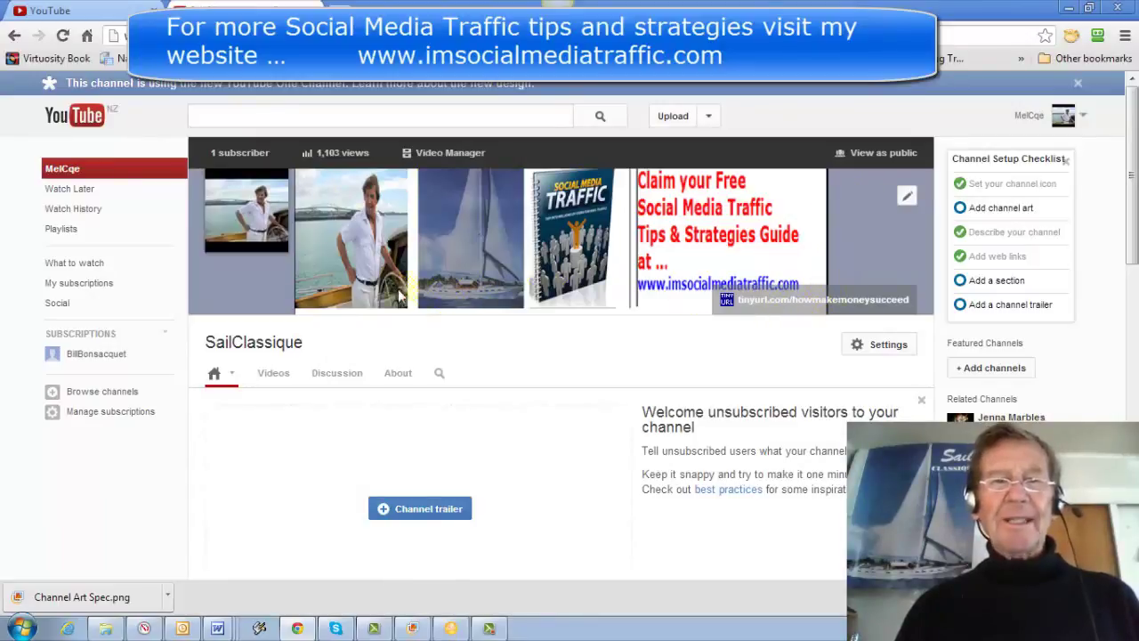